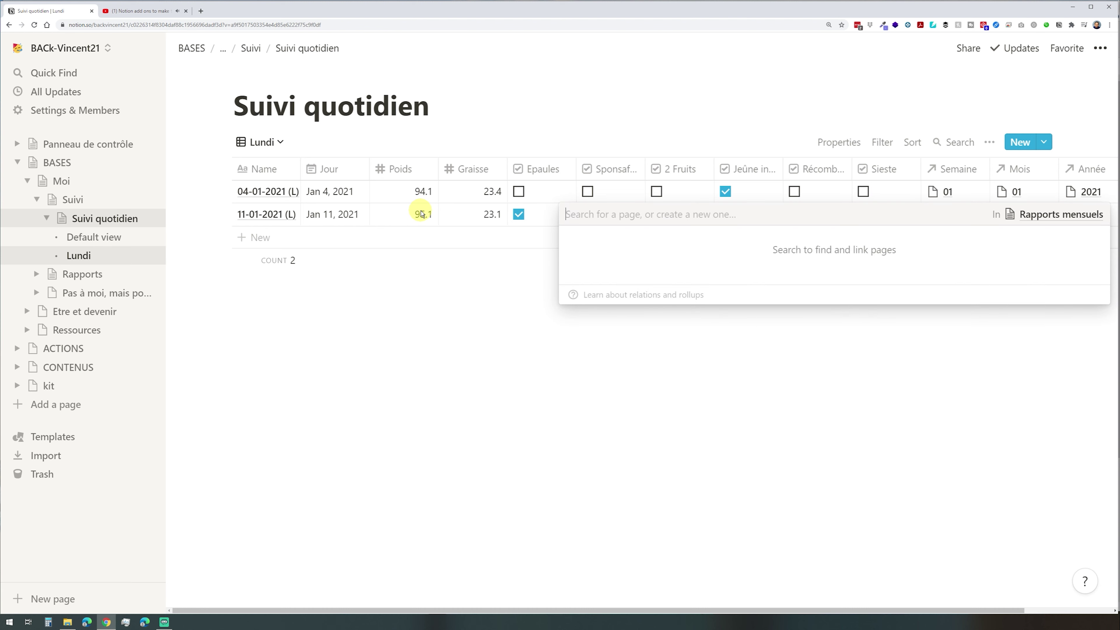
# Link the 11-01-2021 (L) entry to month 01 in Mois and year 2021 in Année.
pyautogui.write('01')
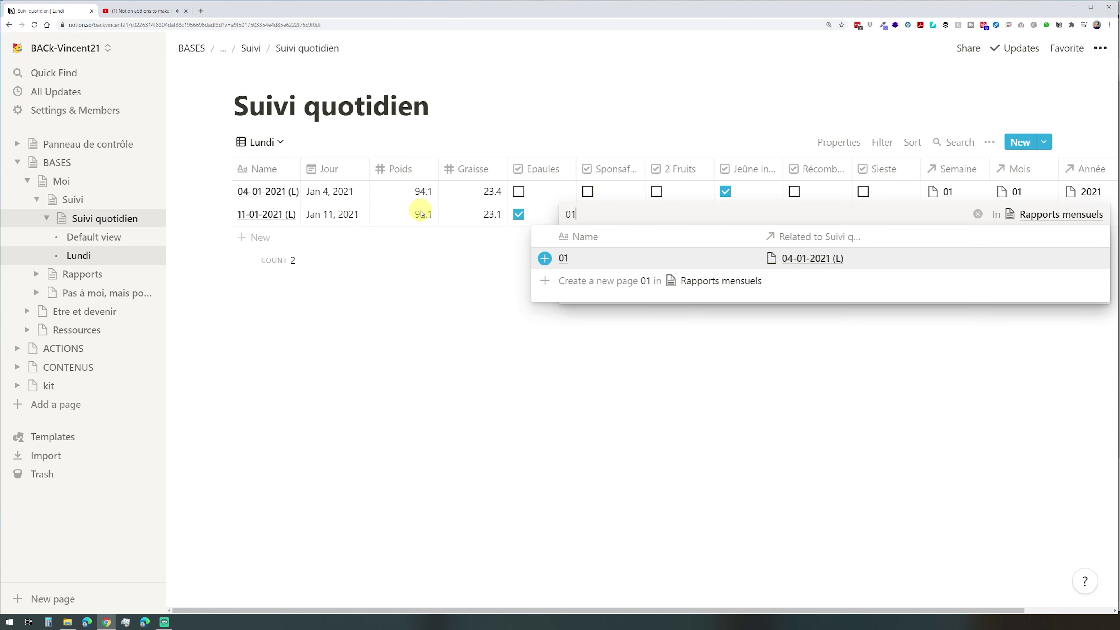
pyautogui.press('Return')
pyautogui.press('Escape')
pyautogui.press('Right')
pyautogui.press('Return')
pyautogui.write('2')
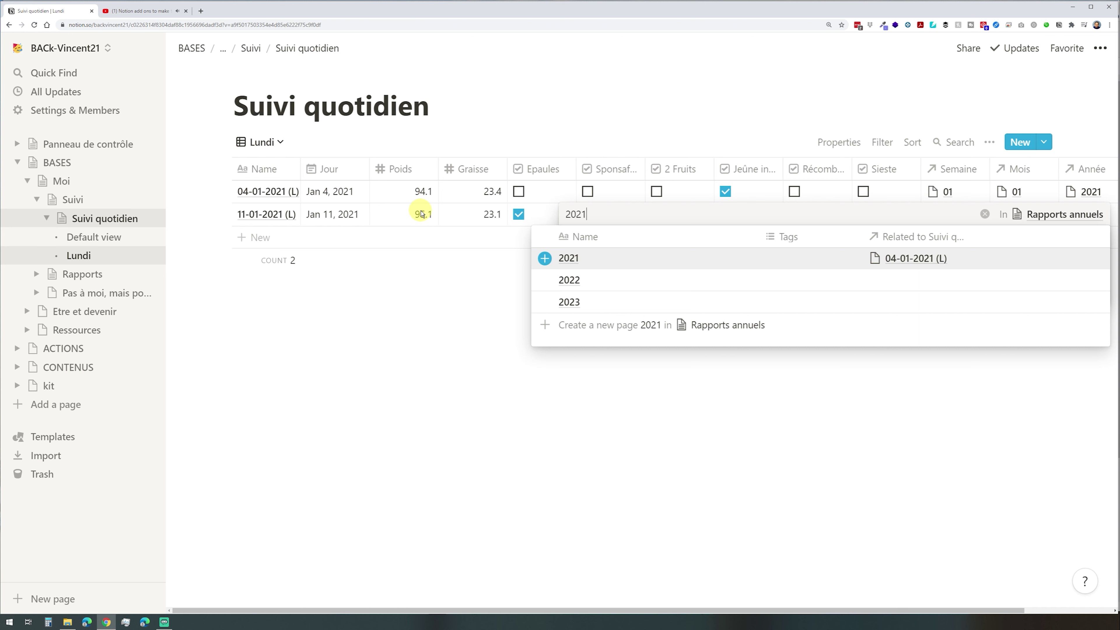
pyautogui.press('Return')
pyautogui.press('Escape')
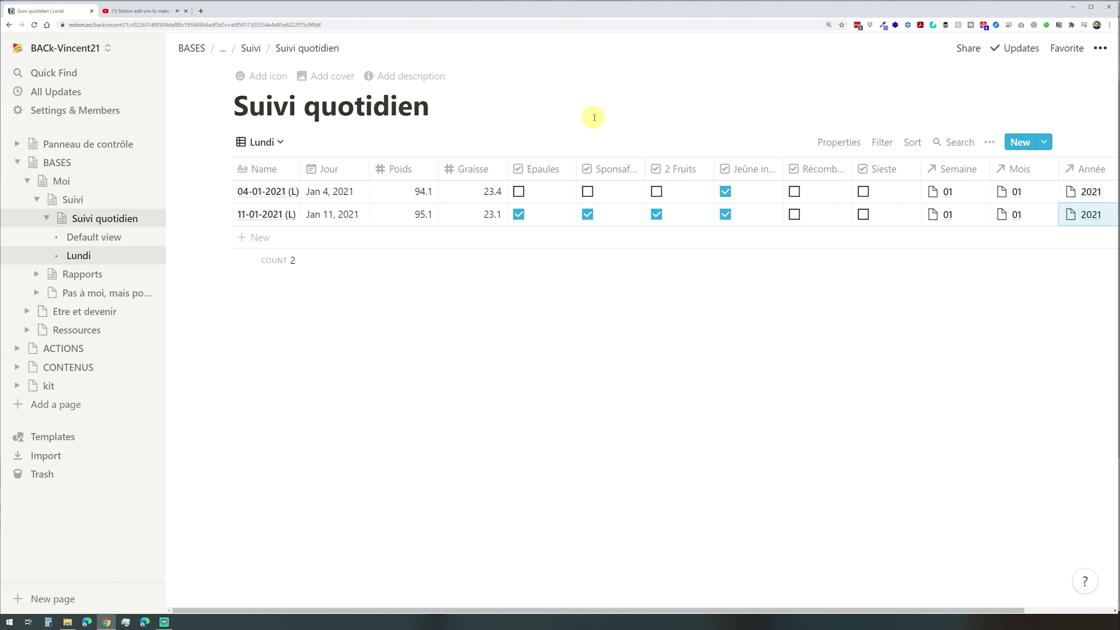
# Add a new table view named Mardi to the Suivi quotidien database.
pyautogui.click(83, 256)
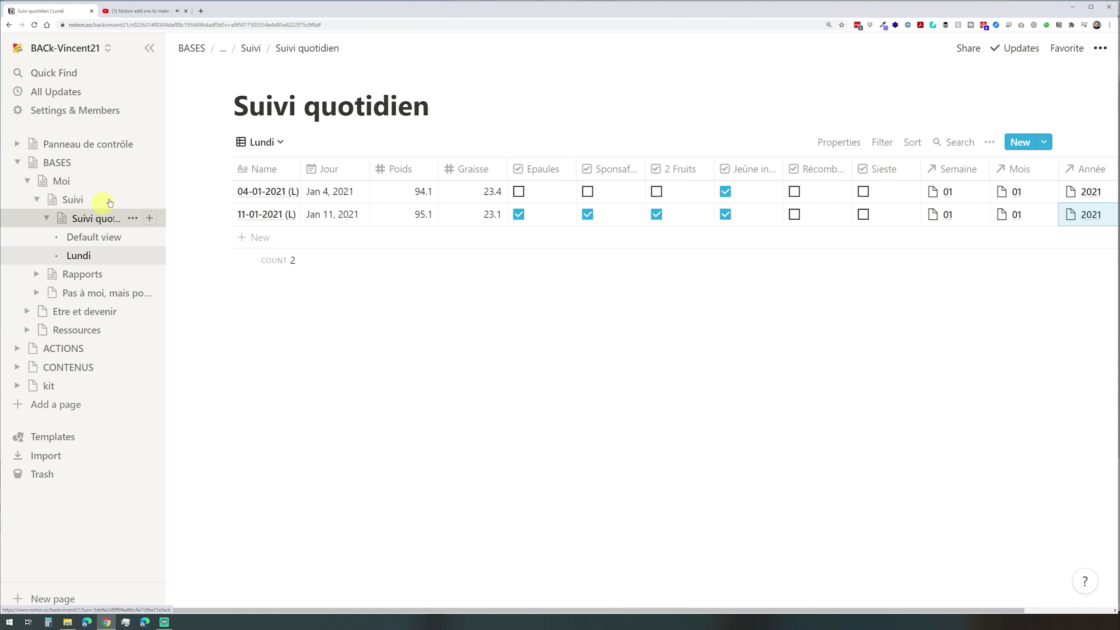
pyautogui.click(62, 146)
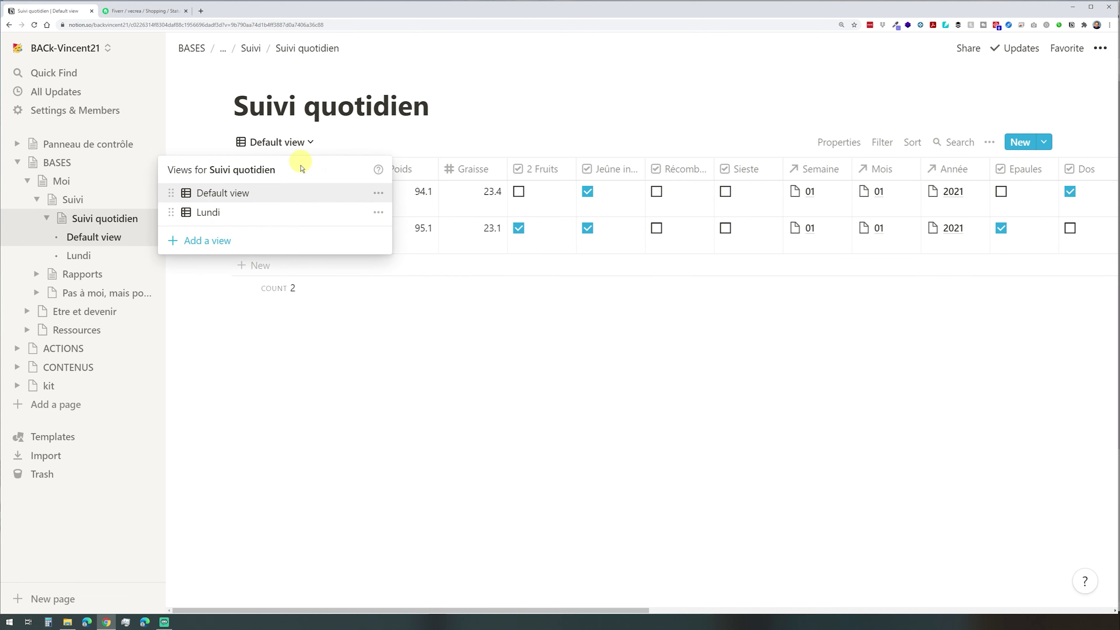
pyautogui.click(200, 240)
pyautogui.write('Mardi')
pyautogui.click(463, 366)
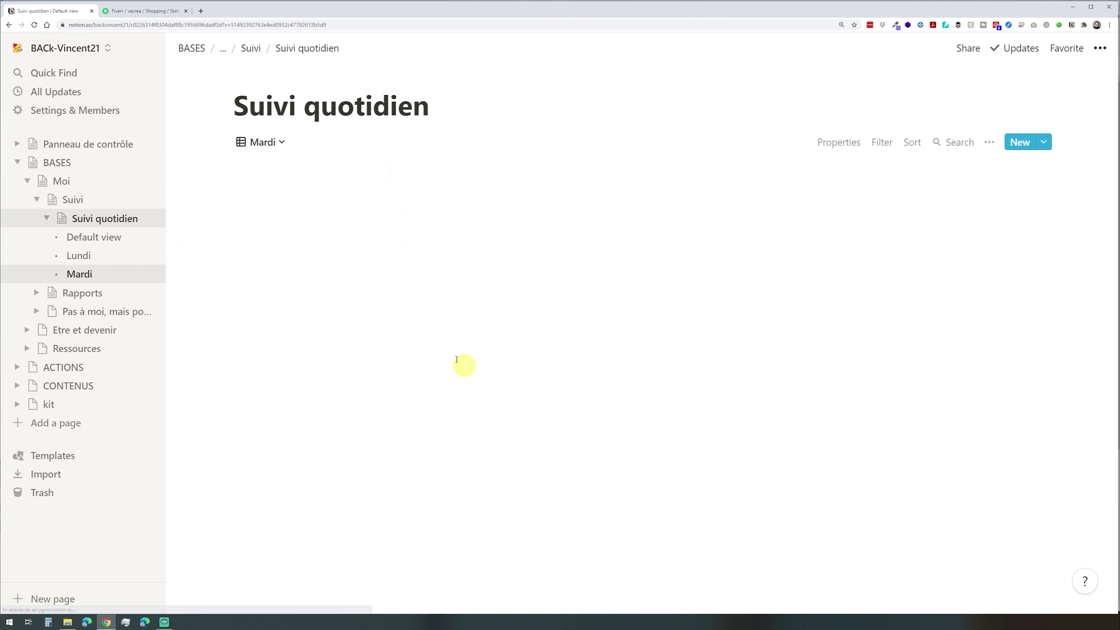
# In the Mardi view, hide every checkbox property from Epaules to Upload Video except Dos, Mails and Montage.
pyautogui.click(990, 142)
pyautogui.click(1007, 177)
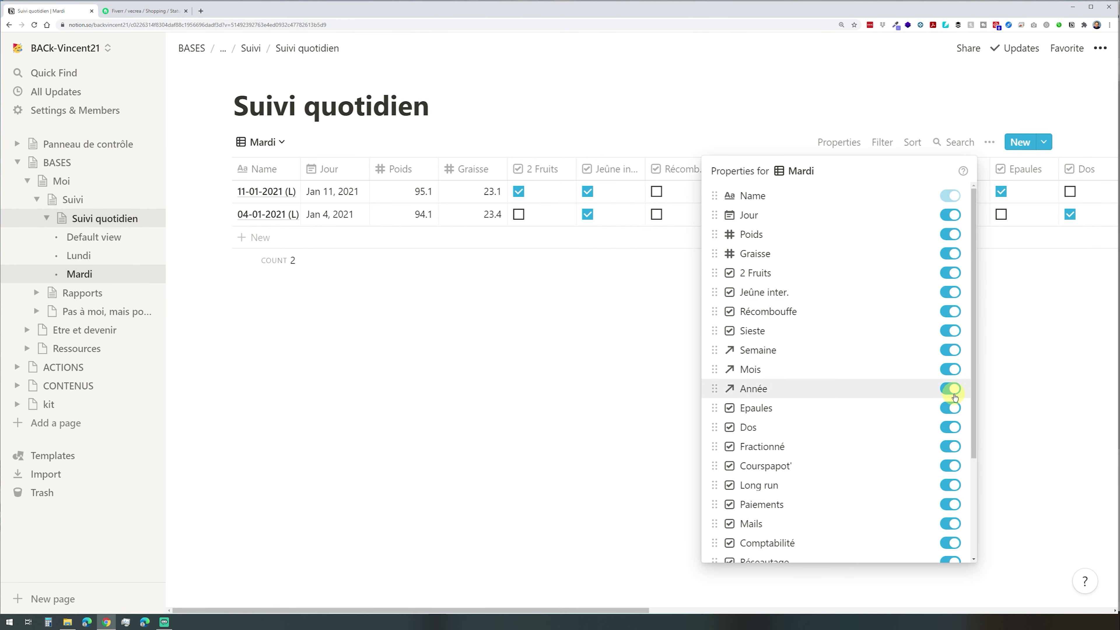
pyautogui.click(950, 465)
pyautogui.click(950, 485)
pyautogui.click(950, 504)
pyautogui.click(950, 543)
pyautogui.scroll(-3, 953, 486)
pyautogui.click(950, 425)
pyautogui.click(950, 463)
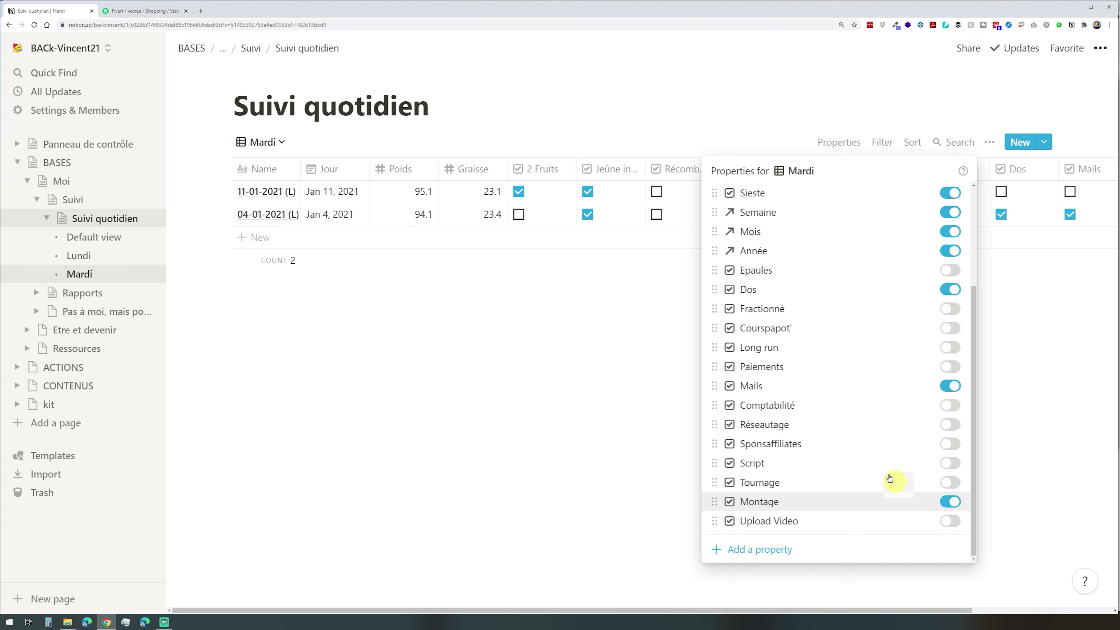
pyautogui.click(652, 198)
# Reorder the Mardi columns so Dos, Mails and Montage come between Graisse and 2 Fruits.
pyautogui.moveTo(1010, 169); pyautogui.dragTo(530, 176)
pyautogui.moveTo(1089, 169); pyautogui.dragTo(604, 169)
pyautogui.hscroll(5, 705, 308)
pyautogui.moveTo(862, 169); pyautogui.dragTo(446, 172)
pyautogui.hscroll(-5, 353, 203)
# Add another table view named Mercredi to the Suivi quotidien database.
pyautogui.click(262, 142)
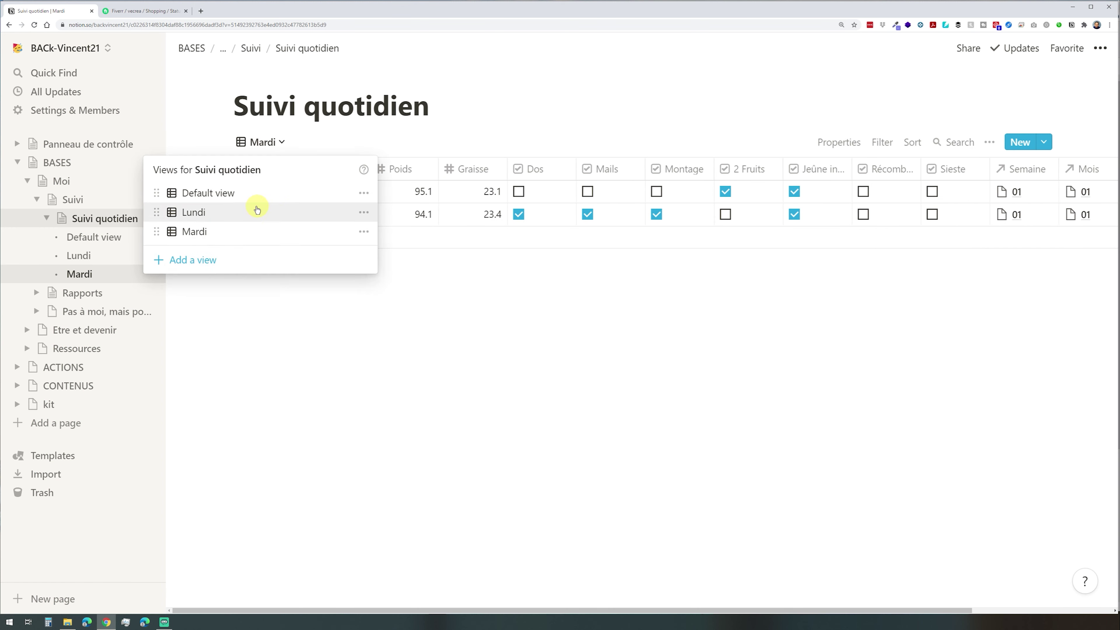
pyautogui.click(193, 260)
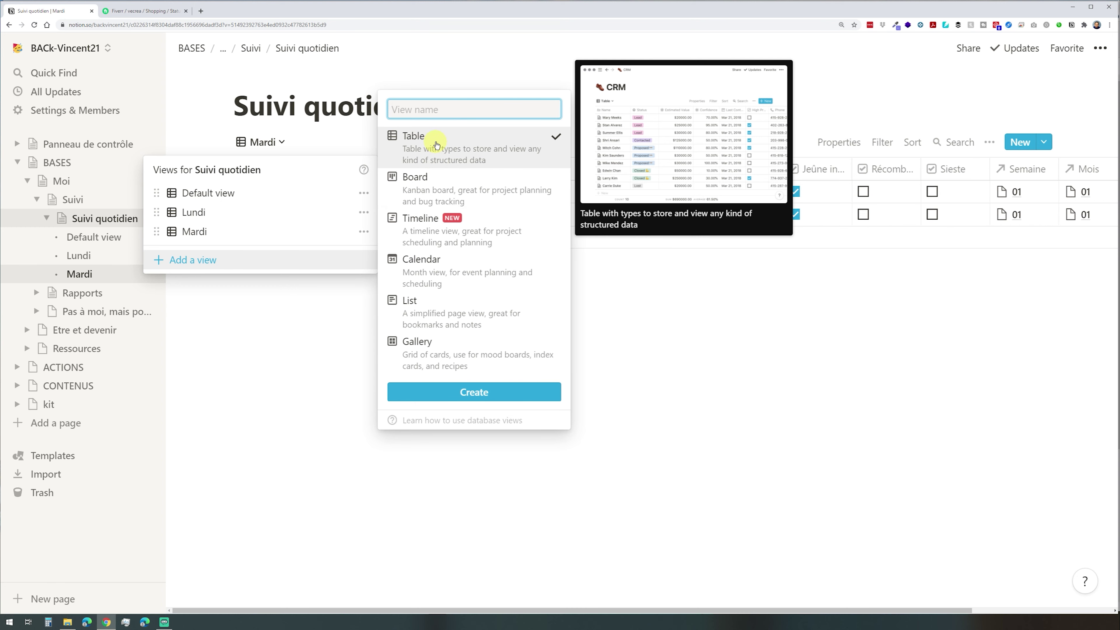
pyautogui.write('Mercredi')
pyautogui.click(473, 392)
# In the Mercredi view, hide every checkbox property from Epaules to Upload Video except Fractionné, Réseautage and Upload Video.
pyautogui.click(951, 273)
pyautogui.click(950, 292)
pyautogui.click(951, 312)
pyautogui.scroll(-3, 953, 335)
pyautogui.click(950, 366)
pyautogui.click(950, 540)
pyautogui.click(950, 463)
pyautogui.click(632, 368)
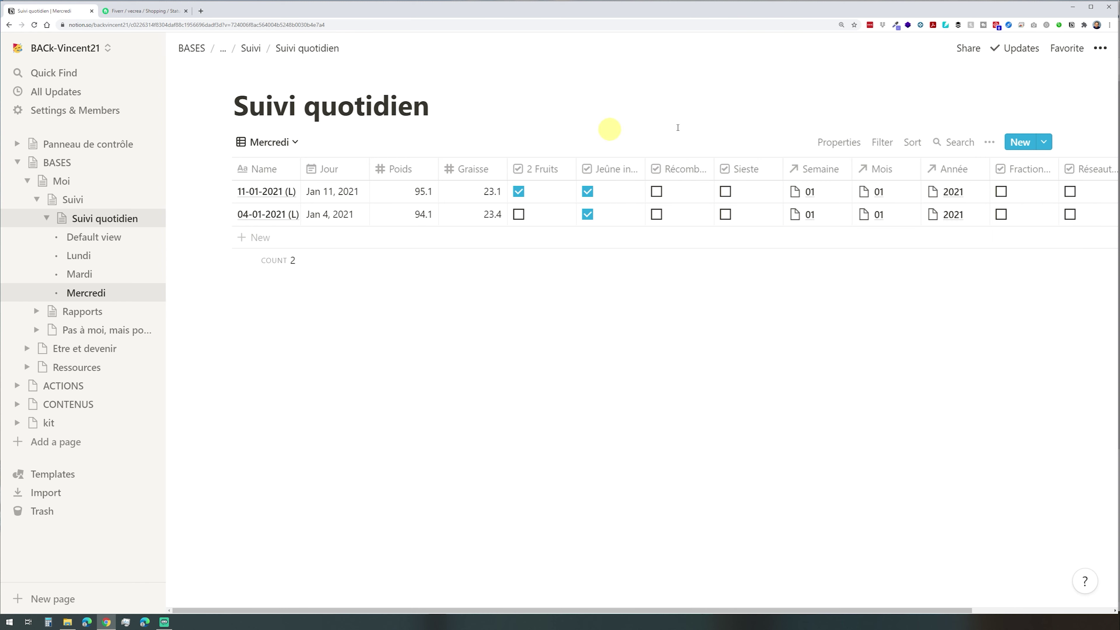
# Add an entry named 06-01-2021 (Me), dated Jan 6, 2021, with Poids 95.2 and Graisse 22.9.
pyautogui.click(265, 245)
pyautogui.write('06-01-2021 (M)')
pyautogui.press('Tab')
pyautogui.press('Return')
pyautogui.press('Return')
pyautogui.press('Tab')
pyautogui.write('95.2')
pyautogui.press('Tab')
pyautogui.write('22.9')
# Check 2 Fruits, Jeûne inter. and Sieste for the 06-01-2021 entry.
pyautogui.click(519, 237)
pyautogui.click(588, 237)
pyautogui.click(725, 237)
# Link the 06-01-2021 entry to Semaine 01, Mois 01 and Année 2021.
pyautogui.click(798, 237)
pyautogui.write('01')
pyautogui.press('Return')
pyautogui.click(878, 237)
pyautogui.write('01')
pyautogui.press('Return')
pyautogui.write('2021')
pyautogui.press('Return')
# Check Fractionné, Réseautage and Upload Video for the 06-01-2021 entry.
pyautogui.hscroll(3, 995, 243)
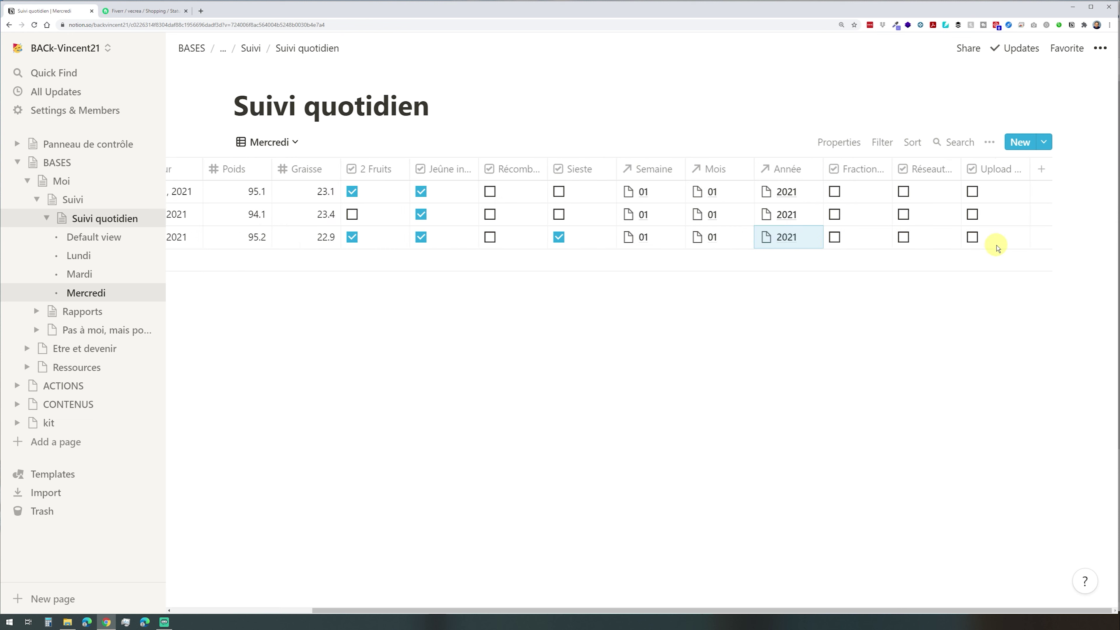
pyautogui.click(904, 237)
pyautogui.click(835, 237)
pyautogui.hscroll(-3, 610, 291)
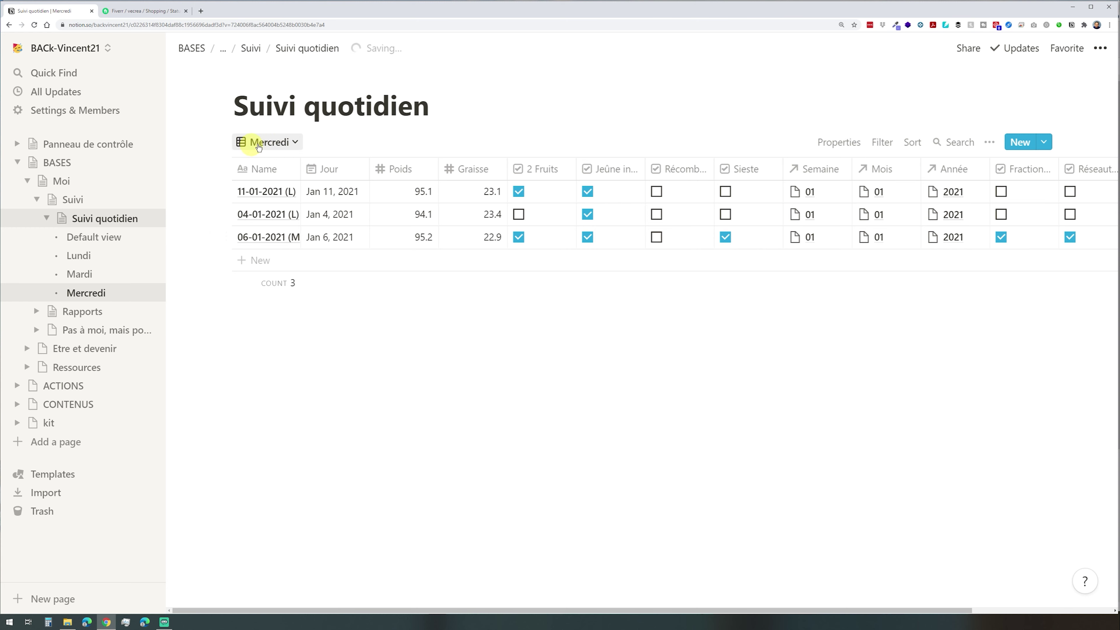
# Add a property named JourNom after Upload Video and set its type to Formula.
pyautogui.hscroll(3, 904, 273)
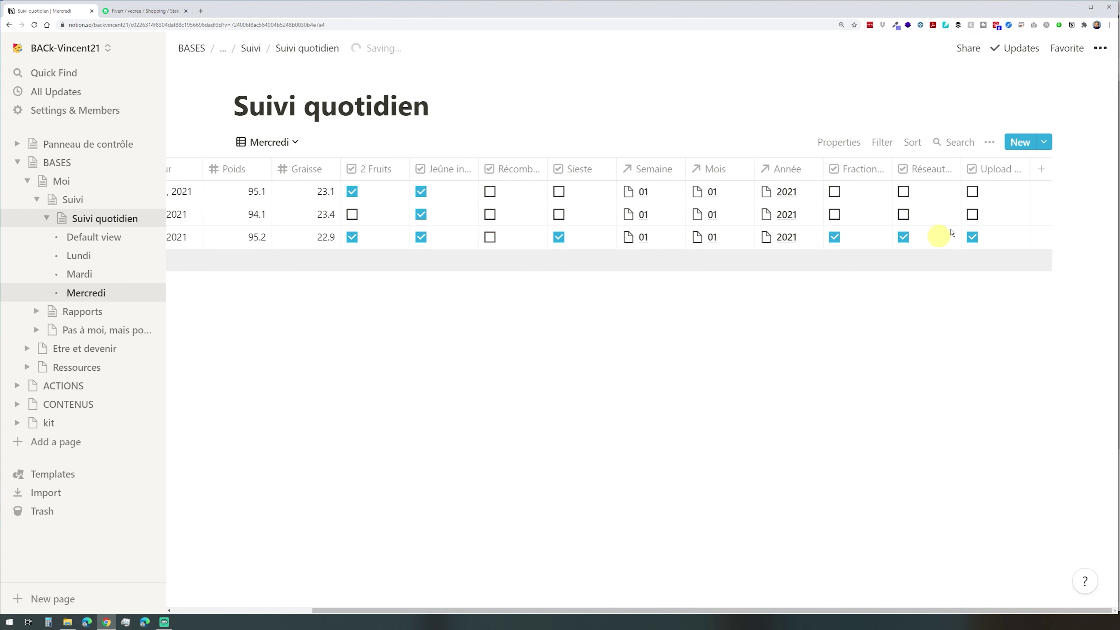
pyautogui.click(1041, 169)
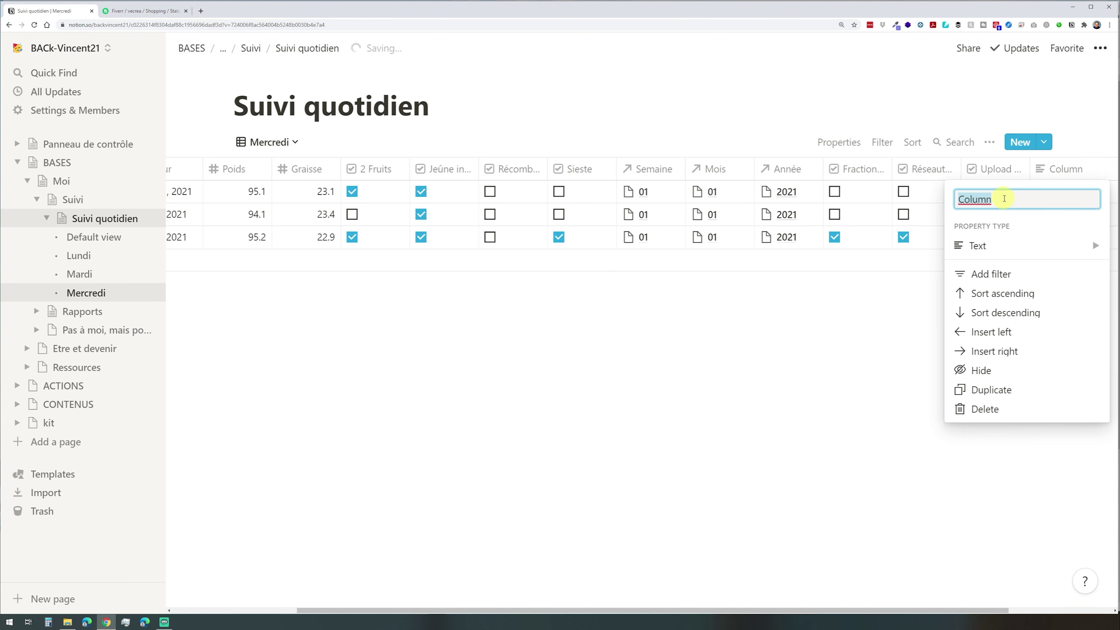
pyautogui.write('Jour')
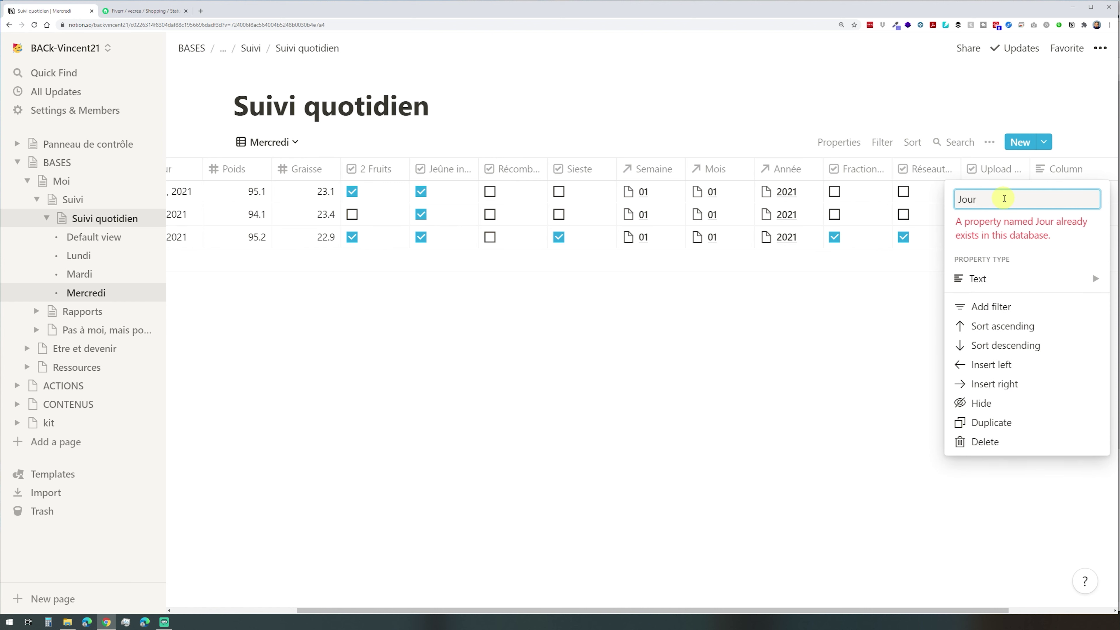
pyautogui.write('Nom')
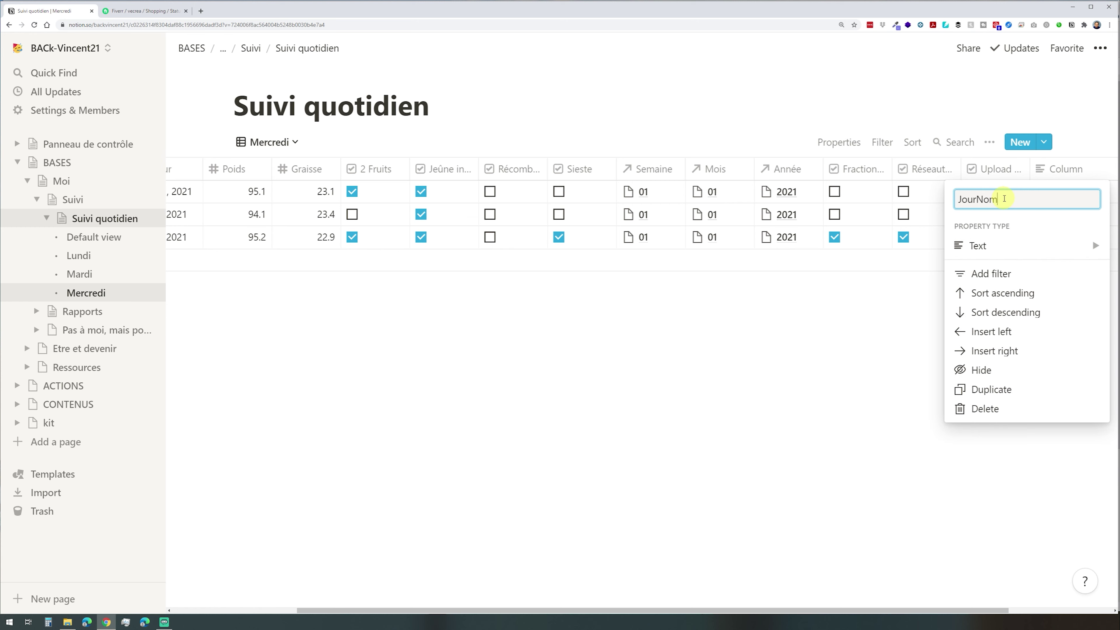
pyautogui.moveTo(996, 245)
pyautogui.click(850, 363)
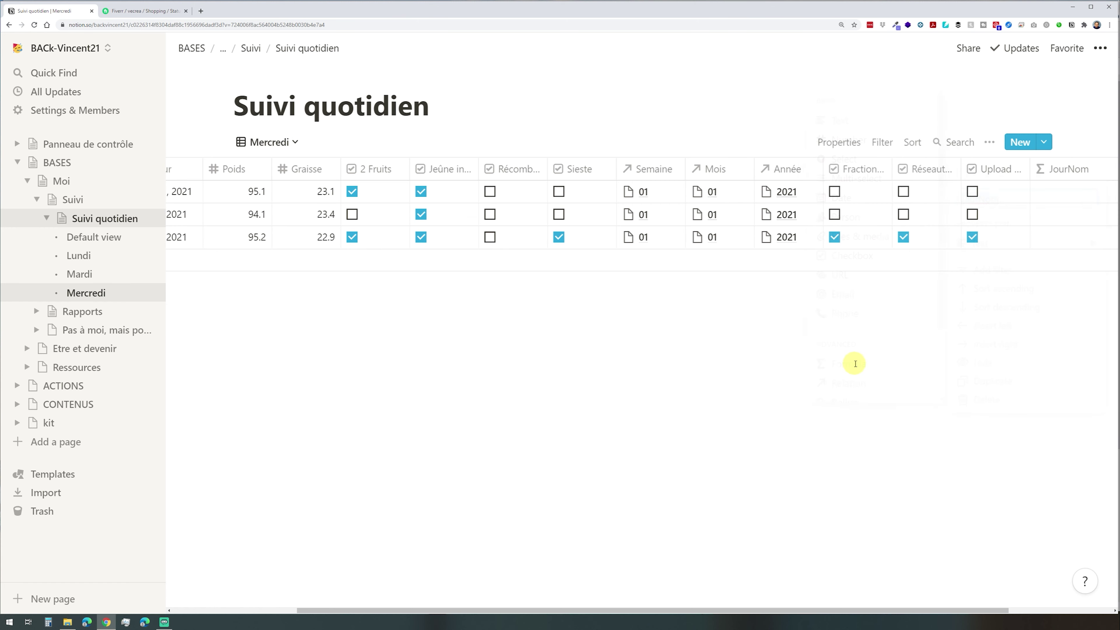
# Set the JourNom formula to formatDate(prop("Jour"),"dddd").
pyautogui.click(1059, 169)
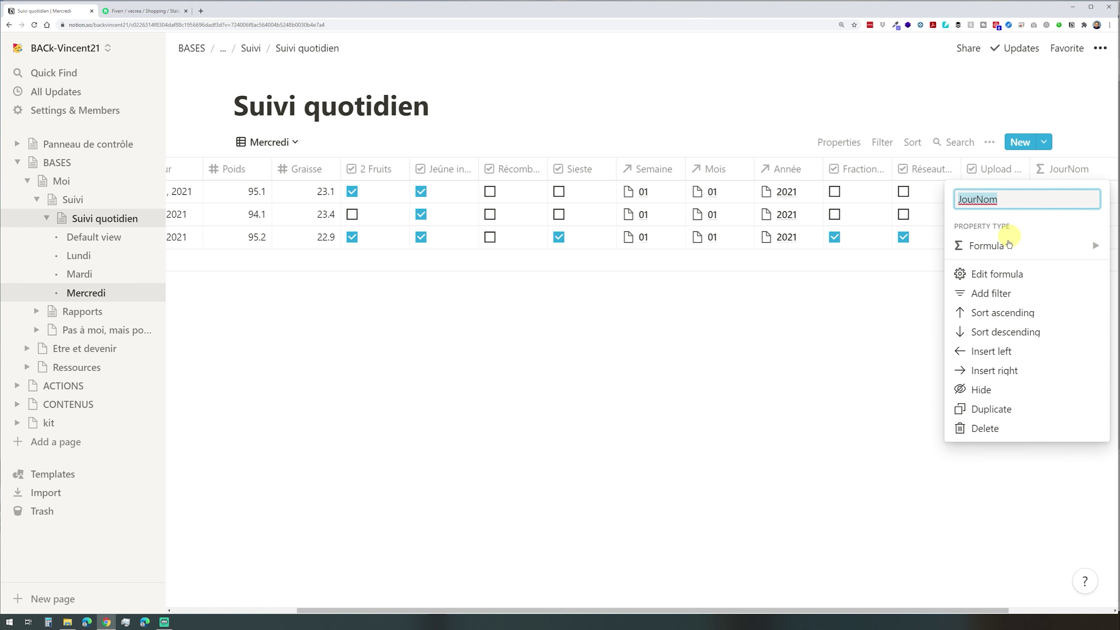
pyautogui.click(998, 276)
pyautogui.write('fo')
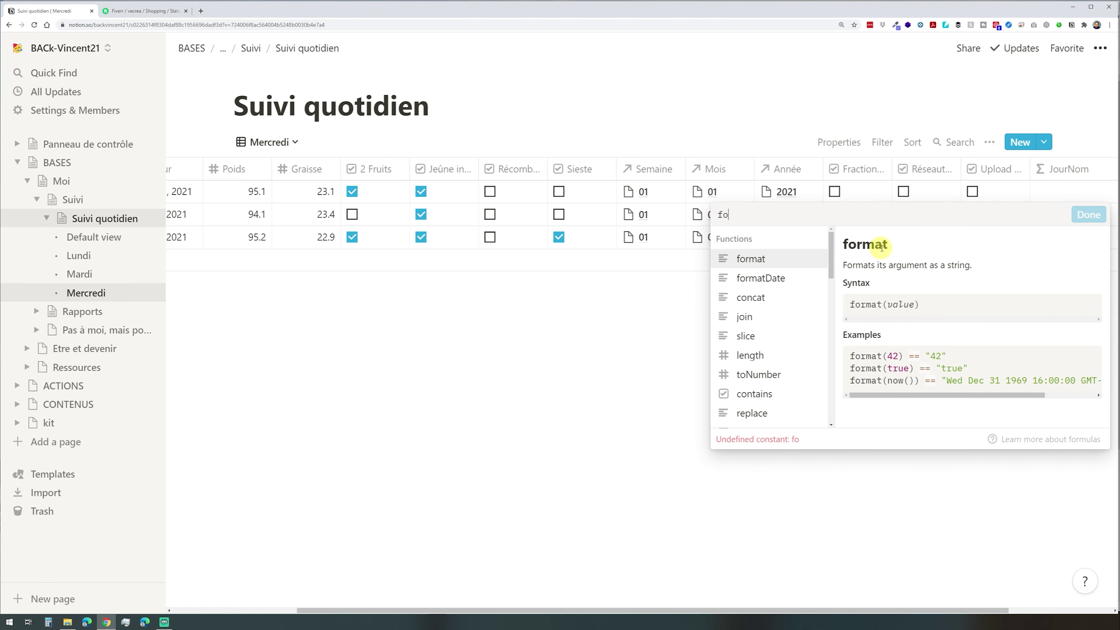
pyautogui.write('rmatDate(prop(')
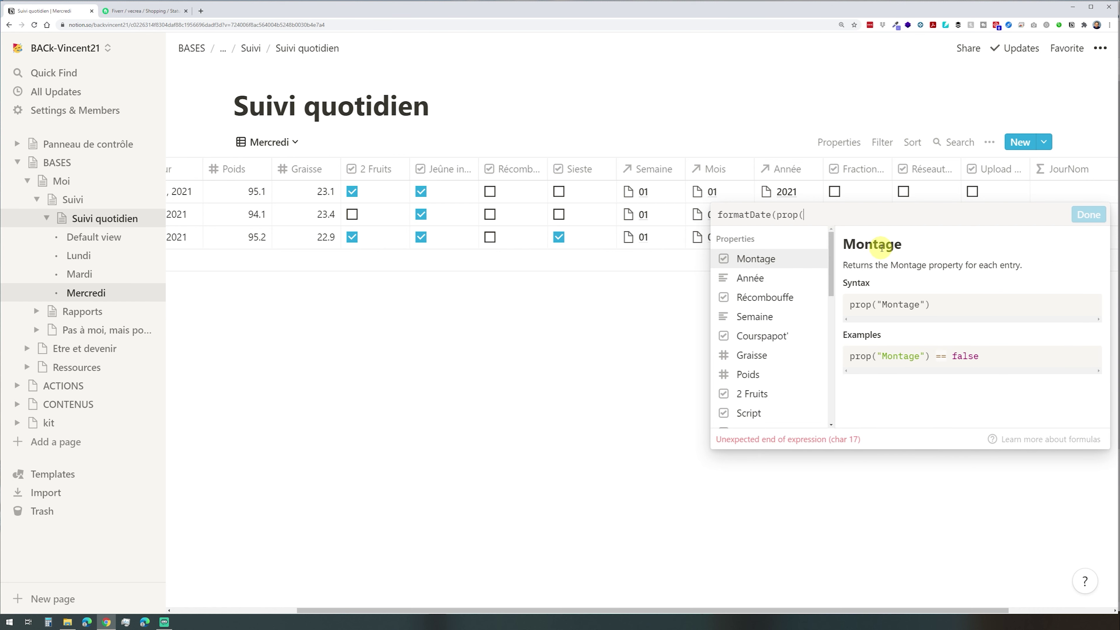
pyautogui.write('"Jour"')
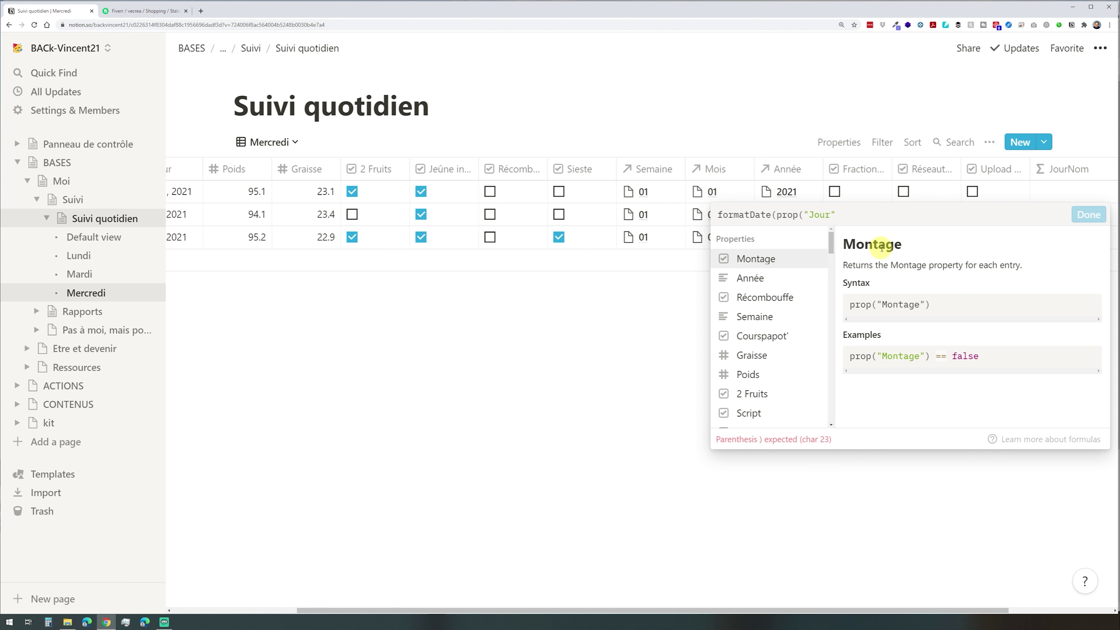
pyautogui.write('),"dddd")')
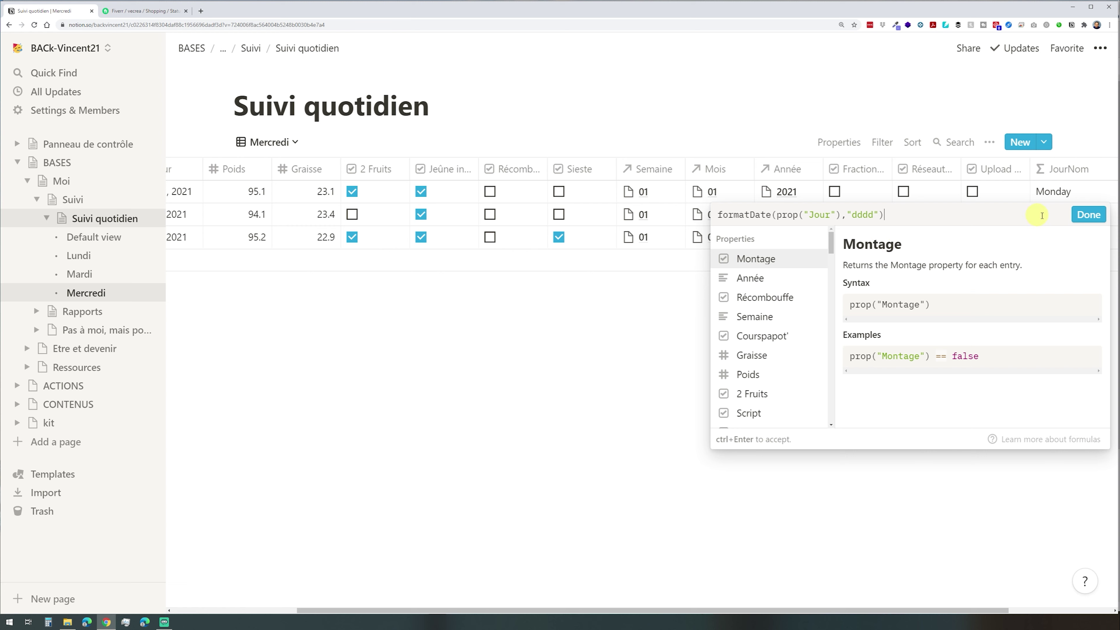
pyautogui.click(1089, 215)
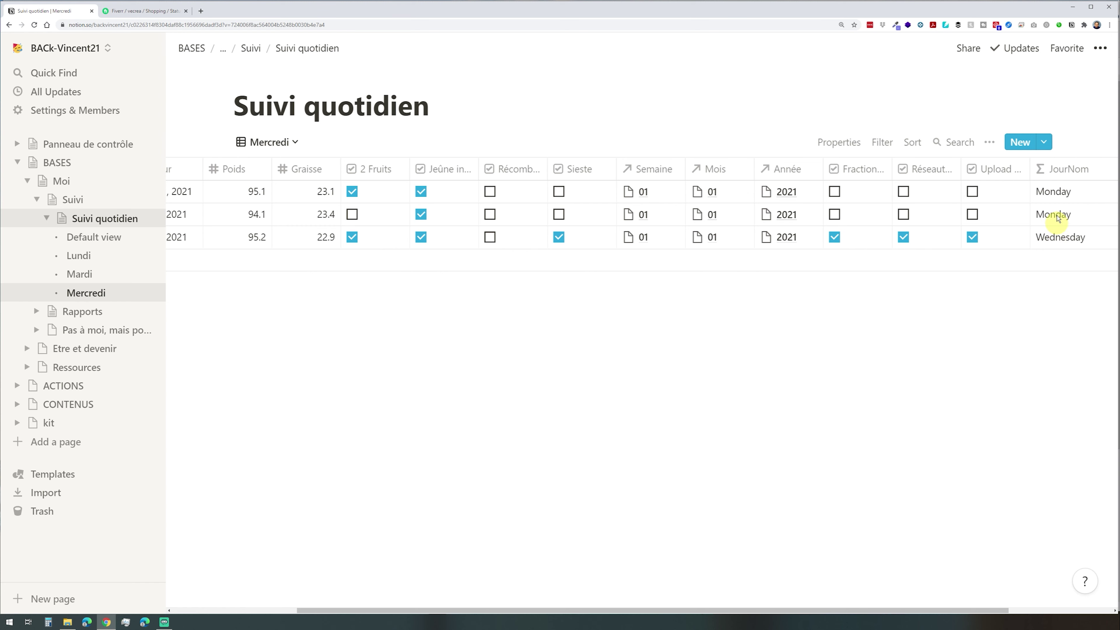
# Filter the Mercredi view to entries where JourNom contains Wednesday.
pyautogui.click(989, 142)
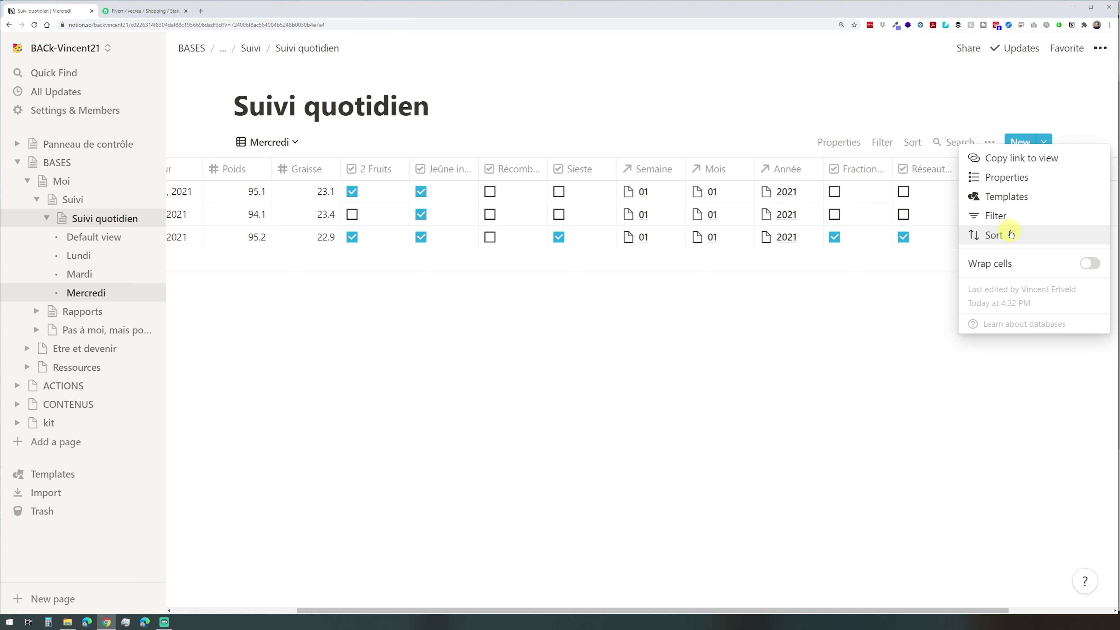
pyautogui.click(1007, 217)
pyautogui.click(763, 277)
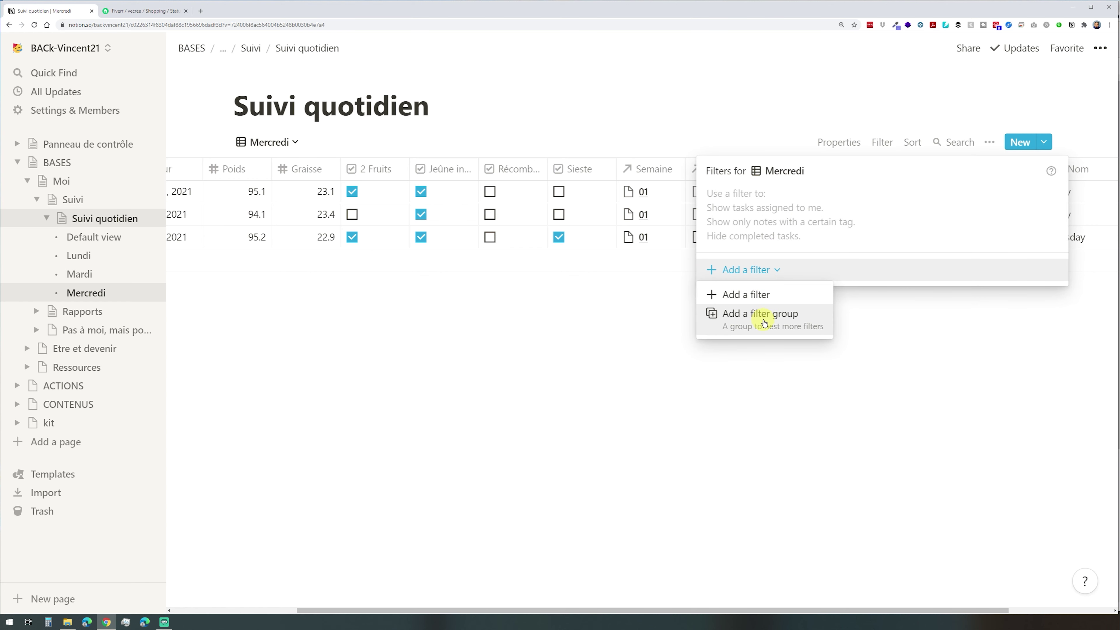
pyautogui.click(753, 295)
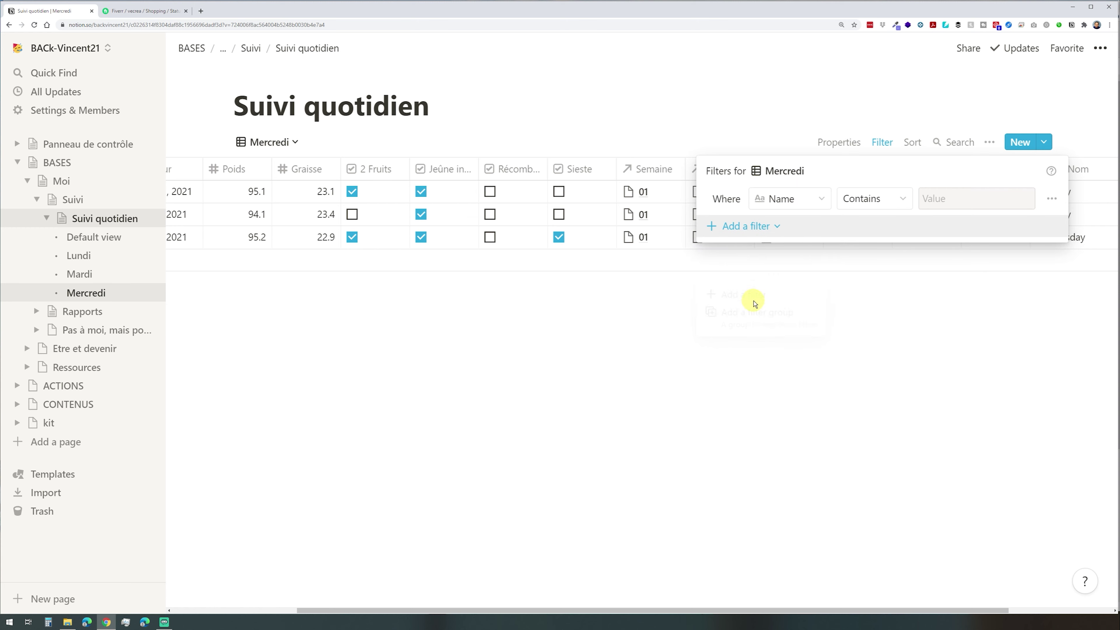
pyautogui.click(794, 199)
pyautogui.scroll(-3, 780, 423)
pyautogui.scroll(1, 786, 441)
pyautogui.scroll(-1, 784, 442)
pyautogui.scroll(3, 783, 437)
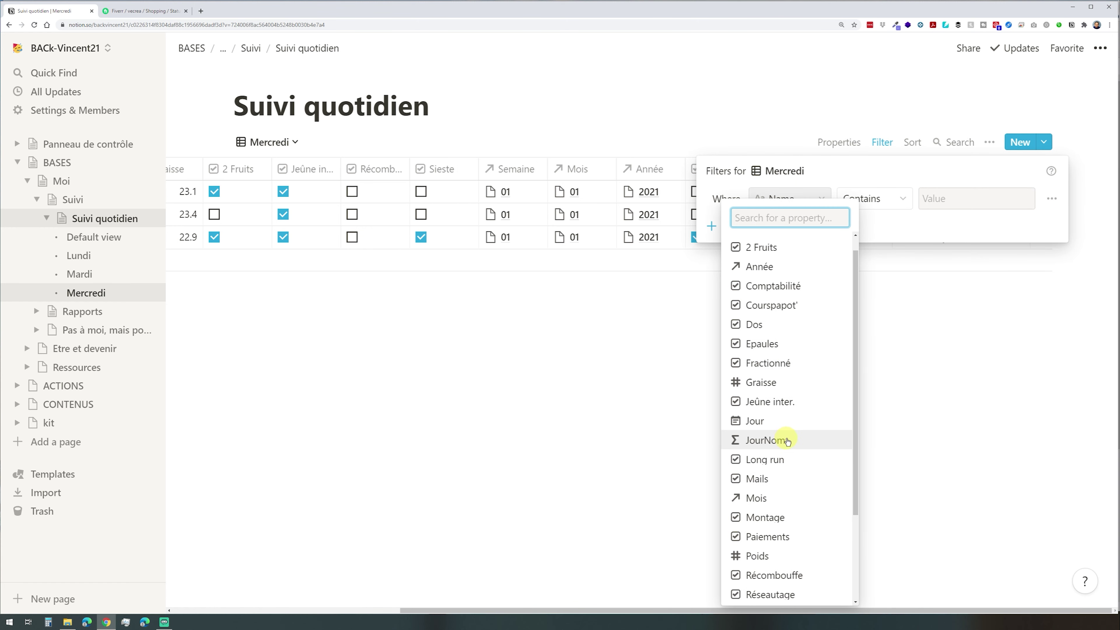
pyautogui.click(782, 436)
pyautogui.click(949, 203)
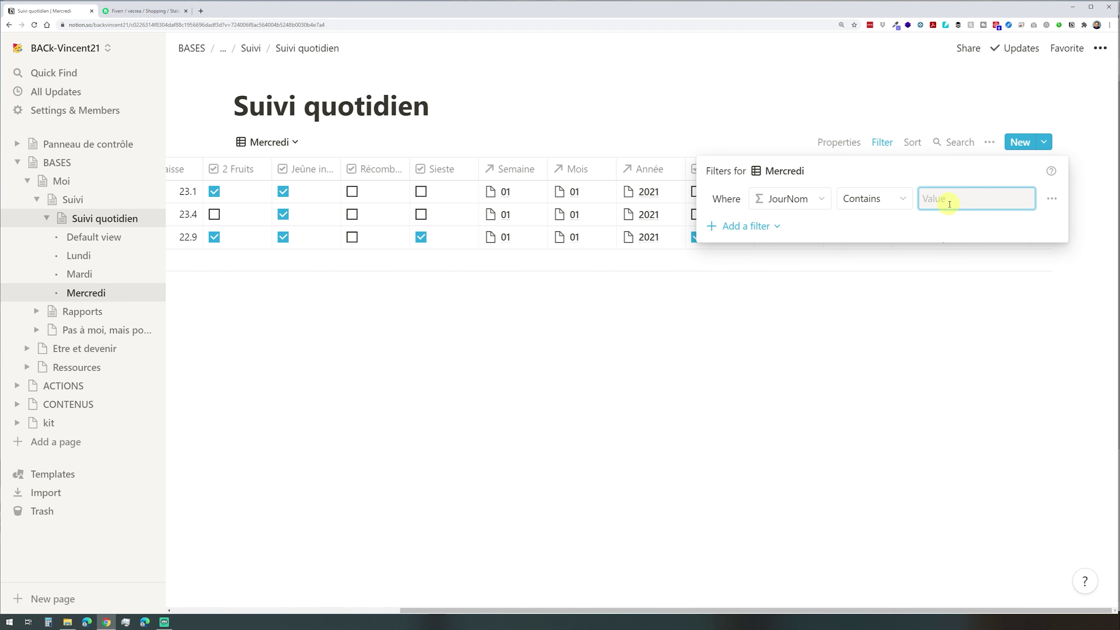
pyautogui.write('Wedn')
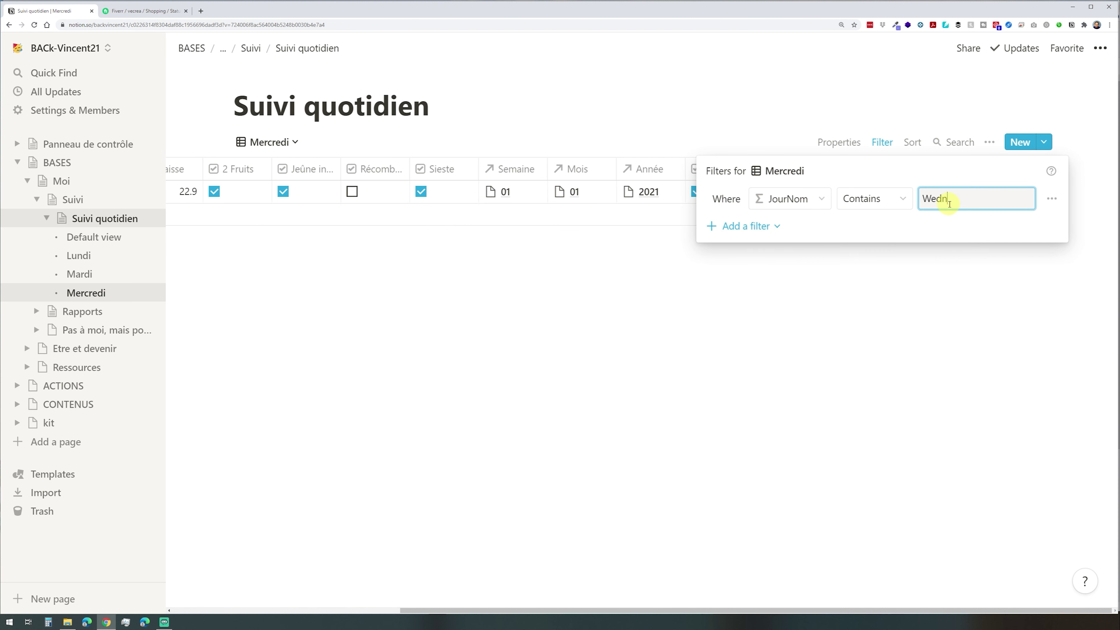
pyautogui.write('esday')
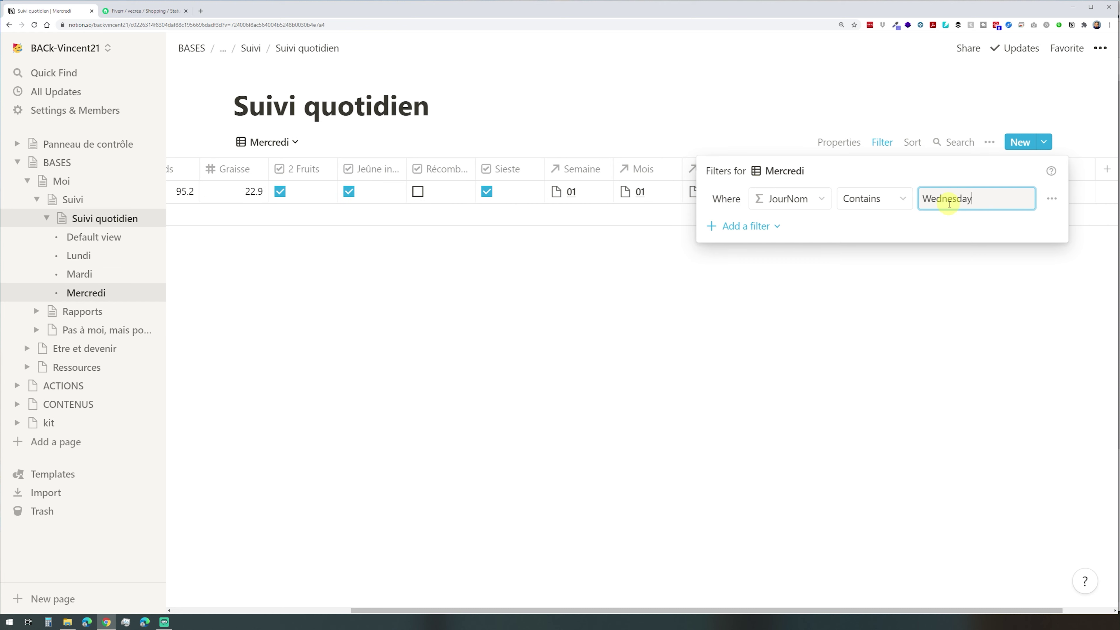
pyautogui.click(933, 284)
pyautogui.hscroll(-5, 811, 309)
pyautogui.rightClick(811, 311)
pyautogui.press('Escape')
pyautogui.hscroll(5, 668, 303)
pyautogui.hscroll(-5, 669, 304)
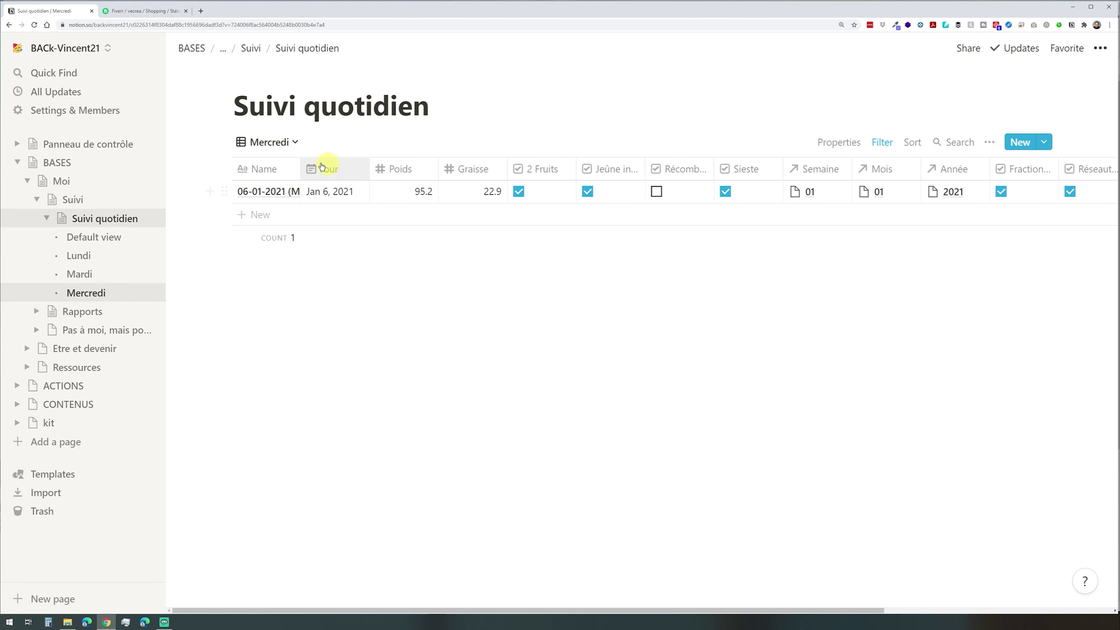
# Switch to the Default view and examine the daily entries across all their columns.
pyautogui.click(274, 142)
pyautogui.click(258, 200)
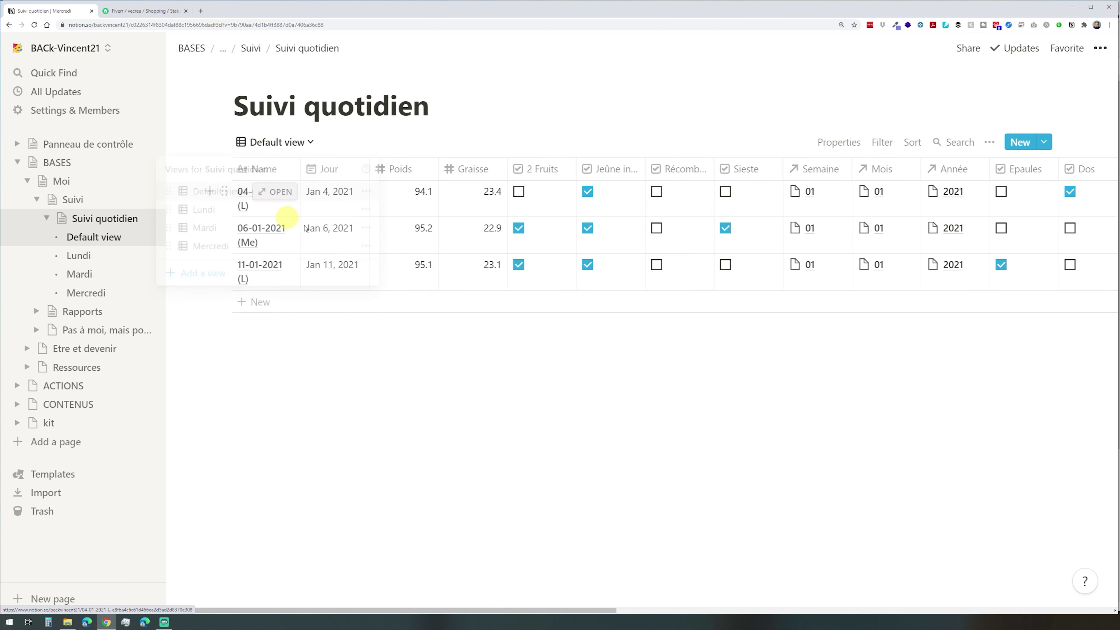
pyautogui.hscroll(5, 613, 321)
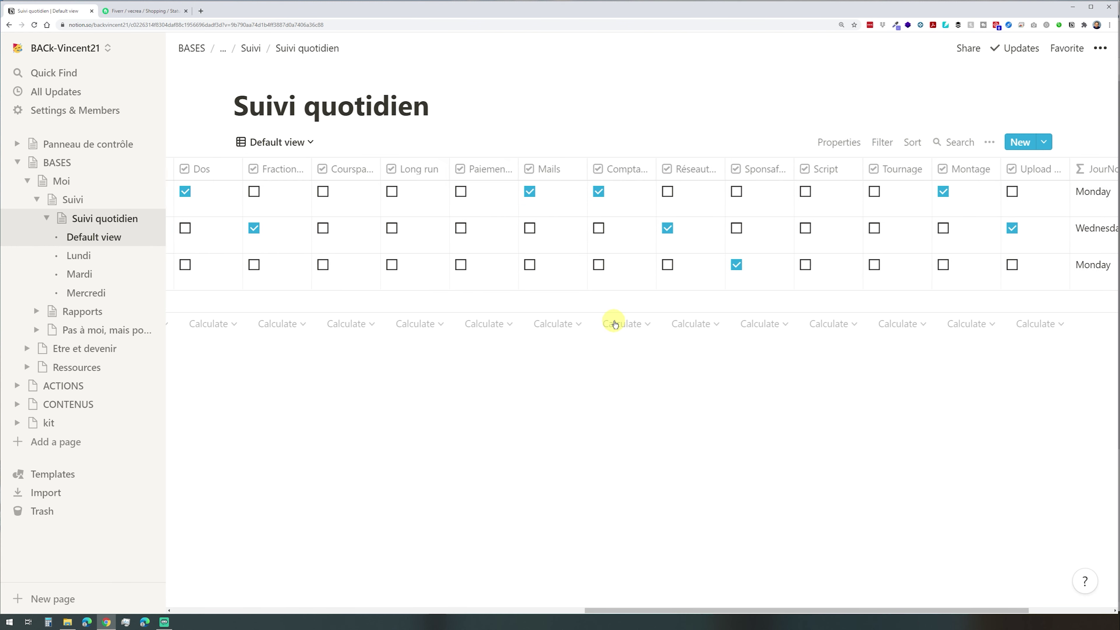
pyautogui.hscroll(-5, 612, 322)
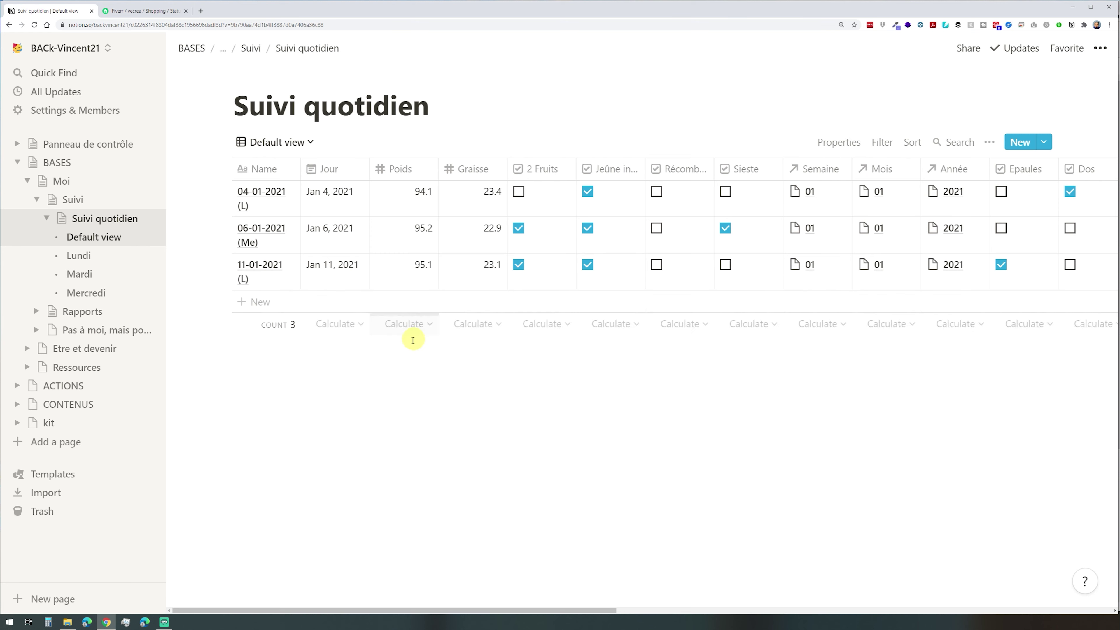
# Look at the Suivi page, the Suivi quotidien database's Default view and its Lundi view.
pyautogui.click(71, 202)
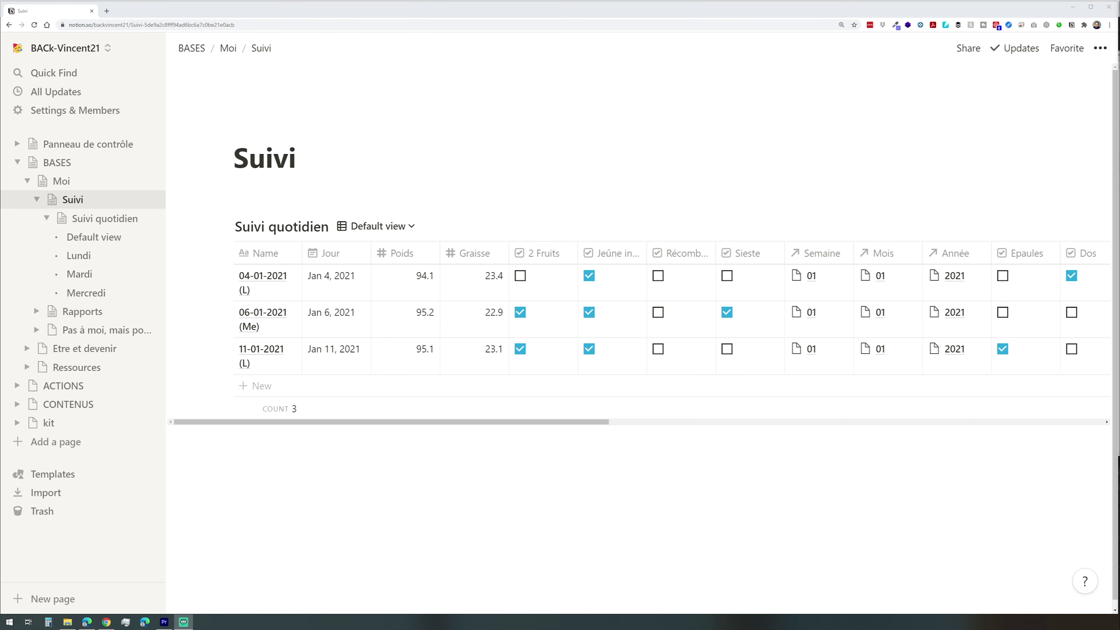
pyautogui.click(132, 218)
pyautogui.click(96, 220)
pyautogui.click(96, 222)
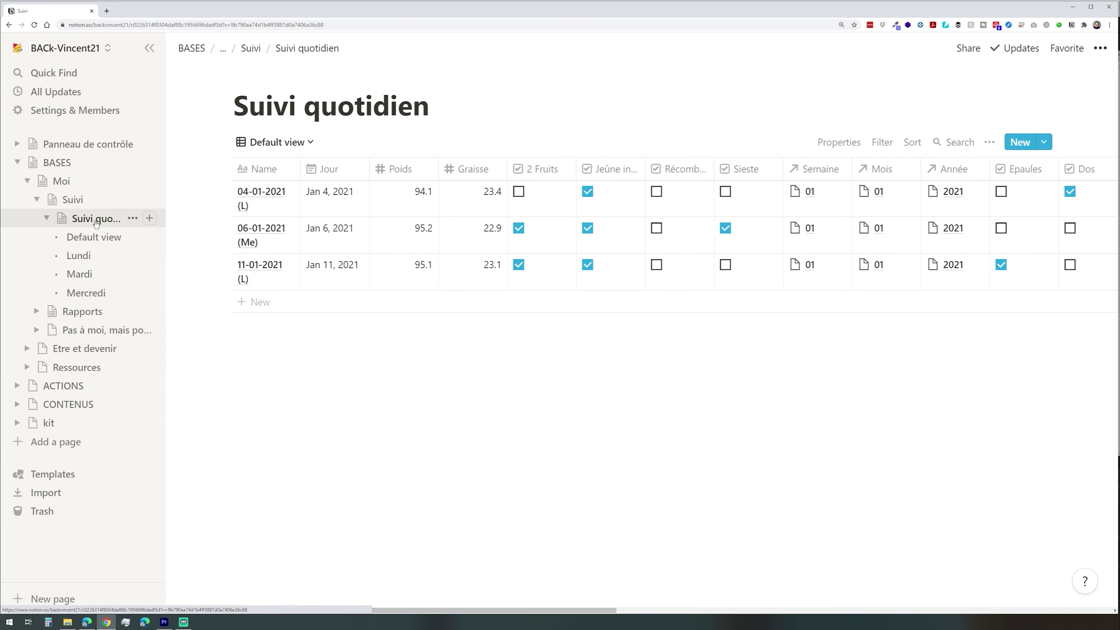
pyautogui.click(90, 260)
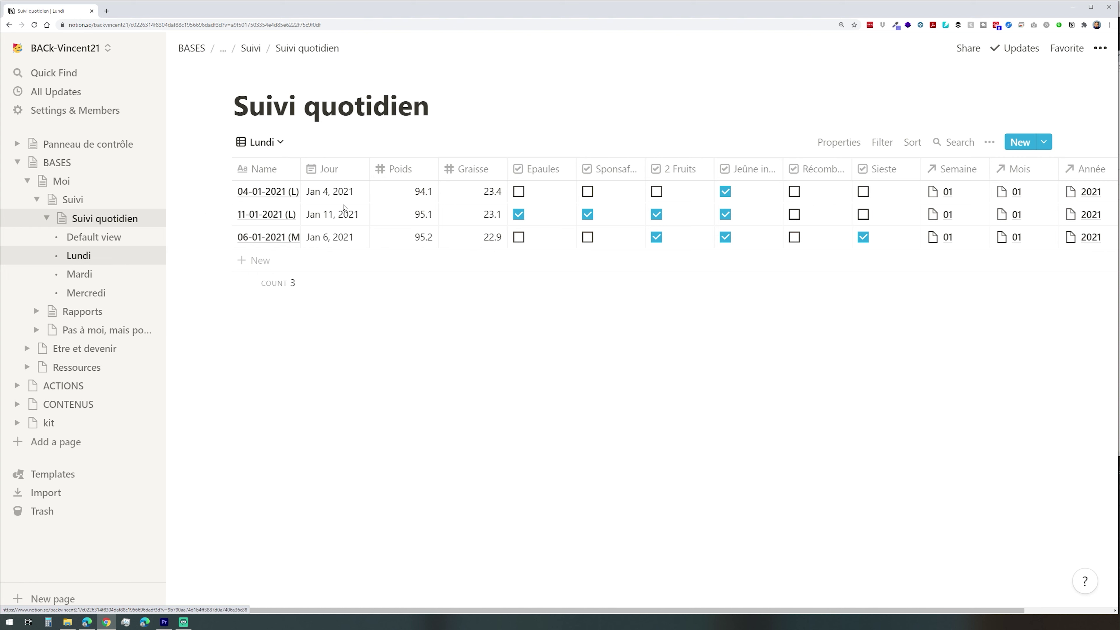
# Copy the link to the Mardi view of the Suivi quotidien database.
pyautogui.click(80, 274)
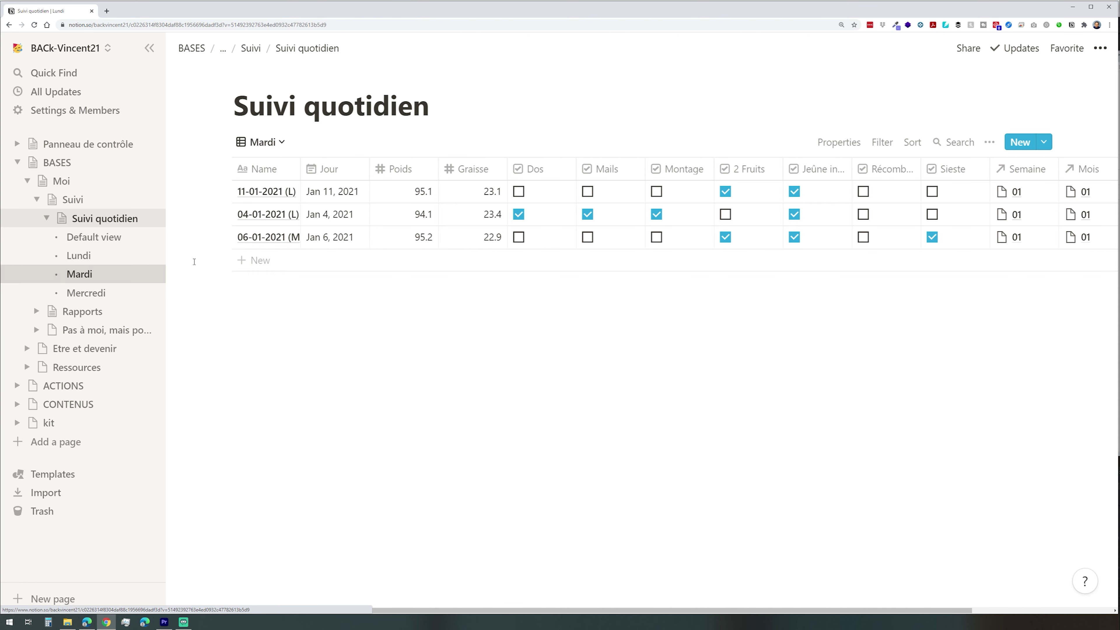
pyautogui.click(989, 142)
pyautogui.click(993, 155)
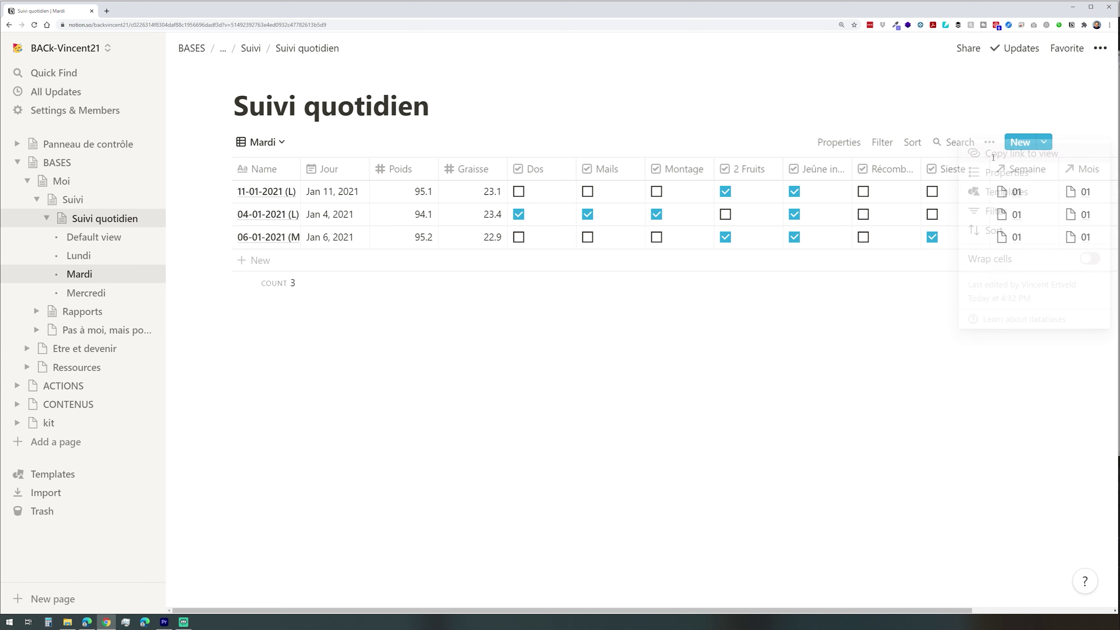
# Link the text Nouv. Mardi on the Panneau de contrôle page to the copied Mardi view address.
pyautogui.click(87, 146)
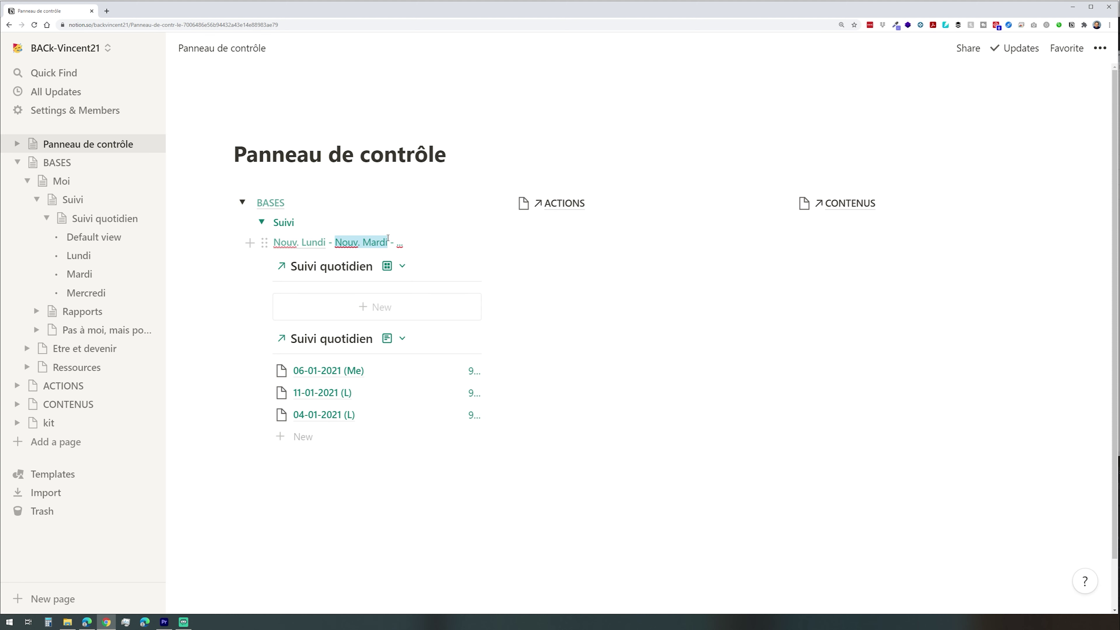
pyautogui.rightClick(383, 245)
pyautogui.click(374, 217)
pyautogui.click(374, 217)
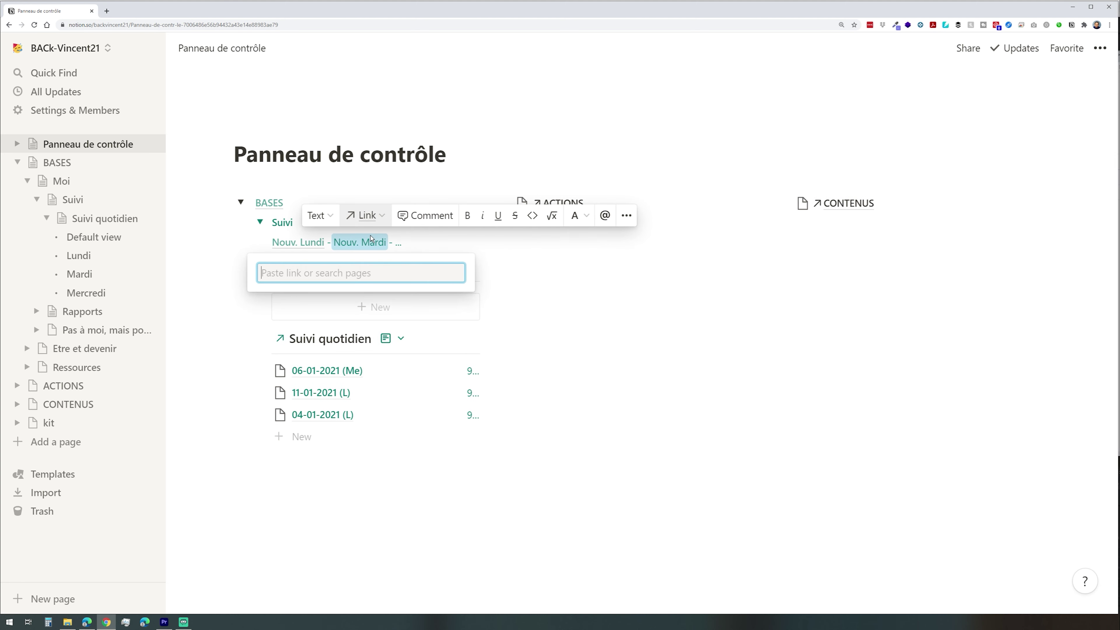
pyautogui.hotkey('ctrl', 'v')
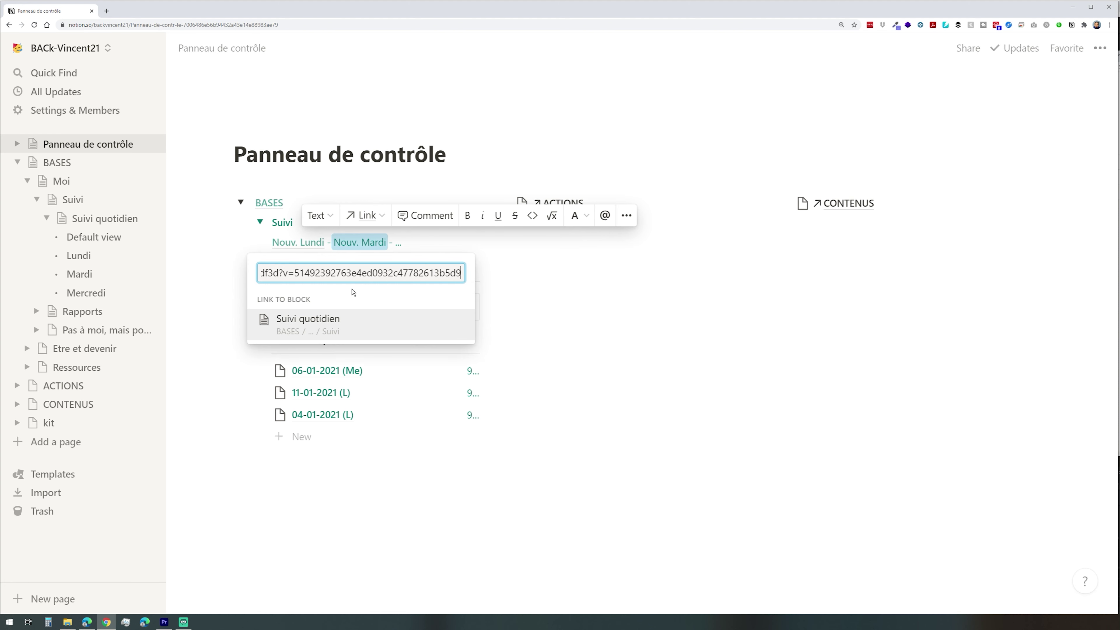
pyautogui.click(338, 323)
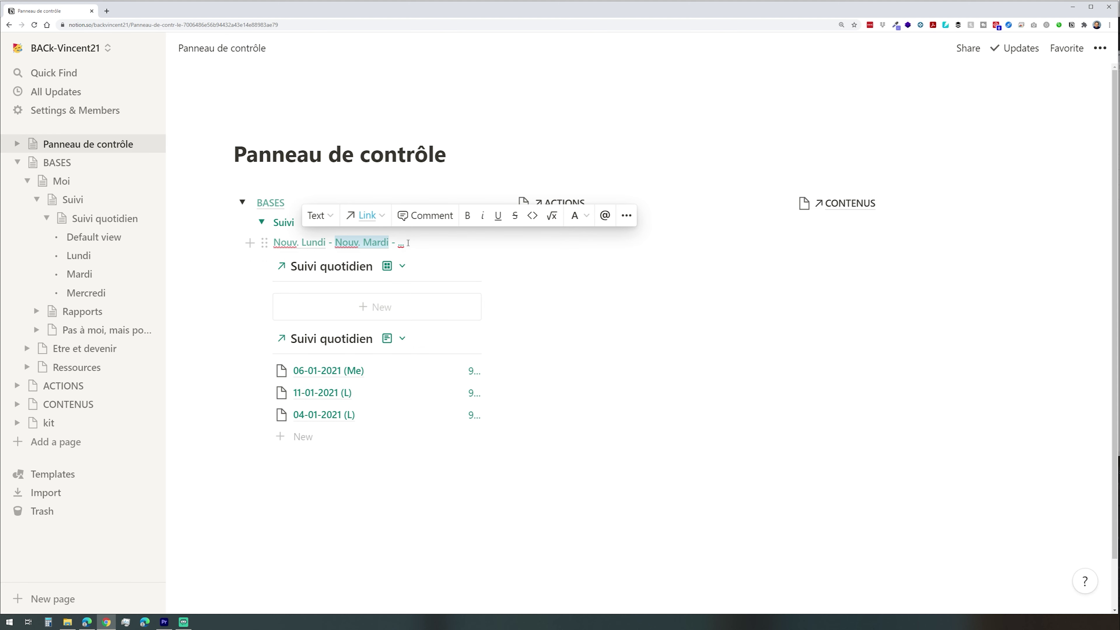
# Replace the ellipsis after Nouv. Mardi with the text Nouv. Mercredi.
pyautogui.moveTo(399, 243); pyautogui.dragTo(404, 245)
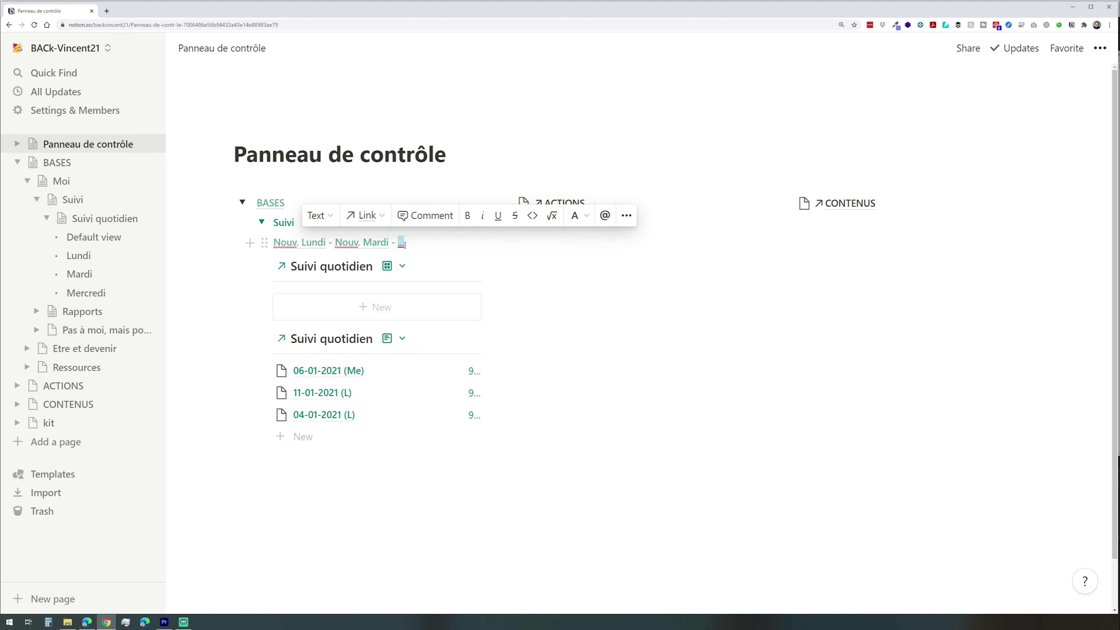
pyautogui.write('Nouve')
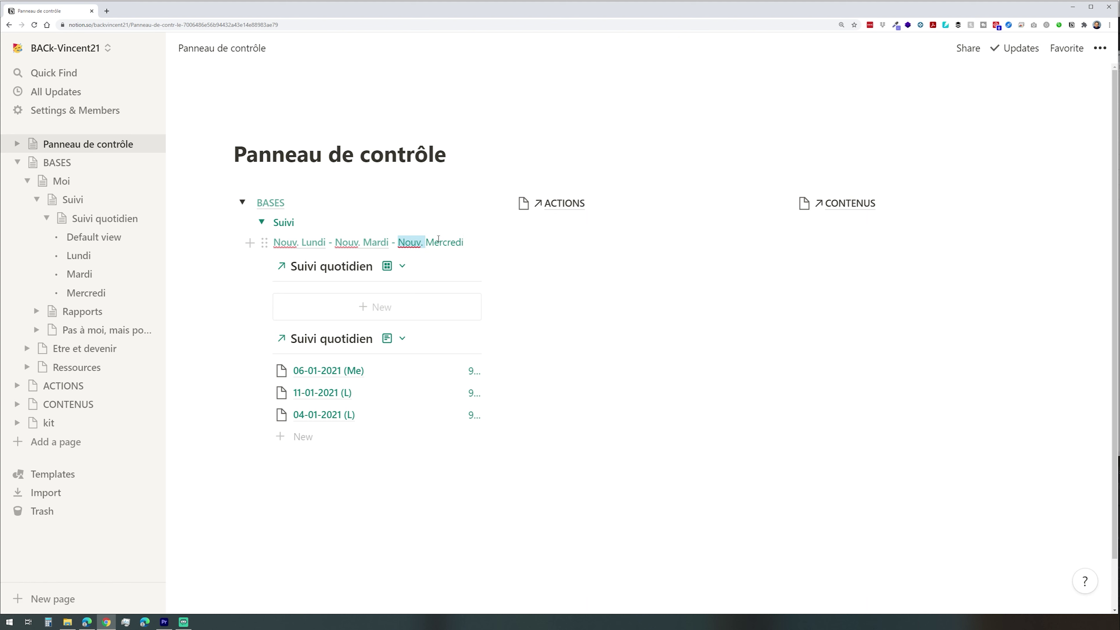
pyautogui.moveTo(463, 241); pyautogui.dragTo(463, 240)
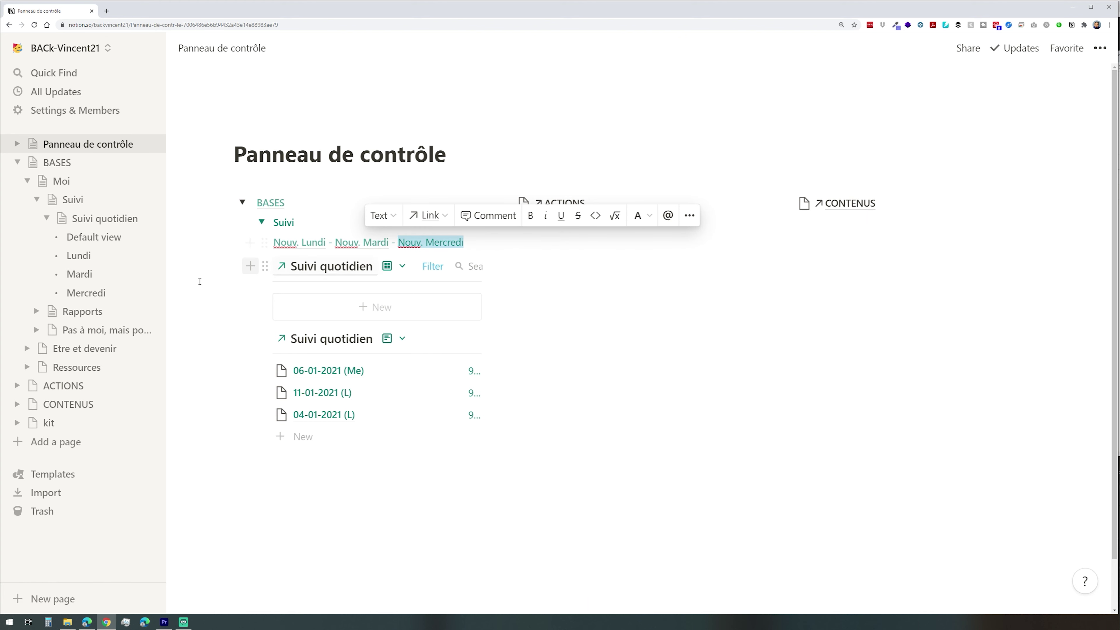
# Copy the link to the Mercredi view of the Suivi quotidien database.
pyautogui.click(96, 299)
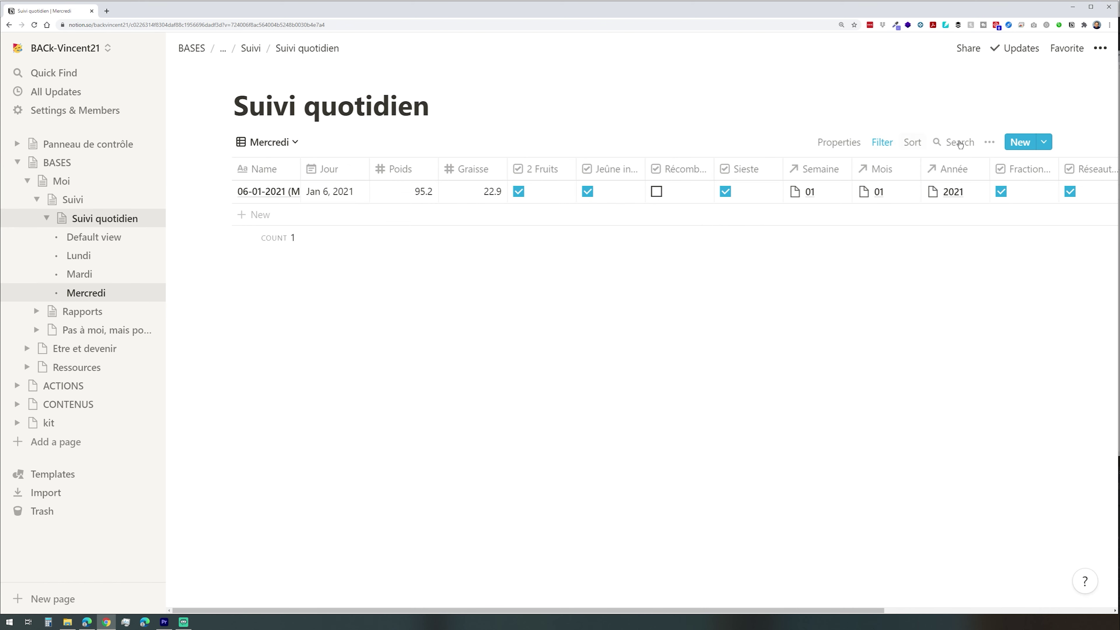
pyautogui.click(990, 142)
pyautogui.click(970, 155)
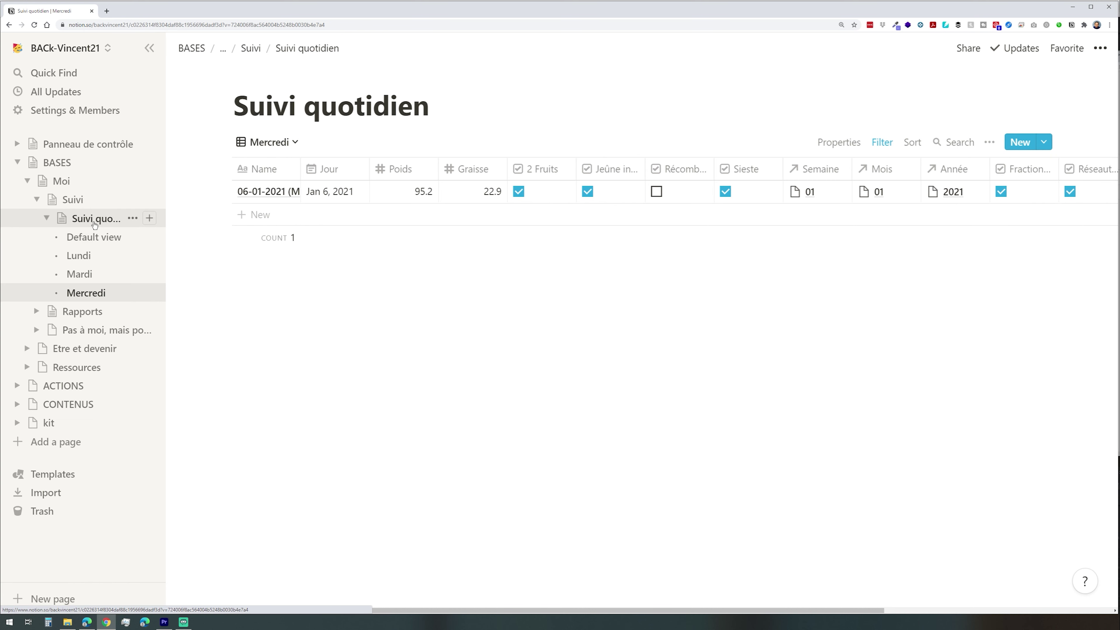
# Link the text Nouv. Mercredi on the Panneau de contrôle page to the copied Mercredi view address.
pyautogui.click(57, 163)
pyautogui.click(88, 144)
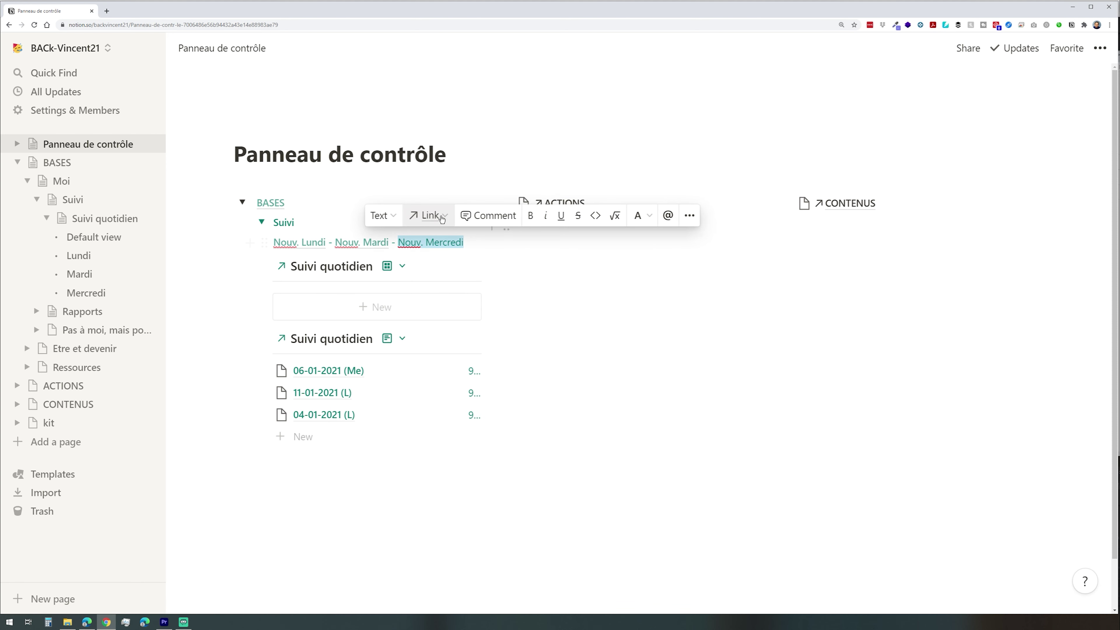
pyautogui.click(430, 215)
pyautogui.hotkey('ctrl', 'v')
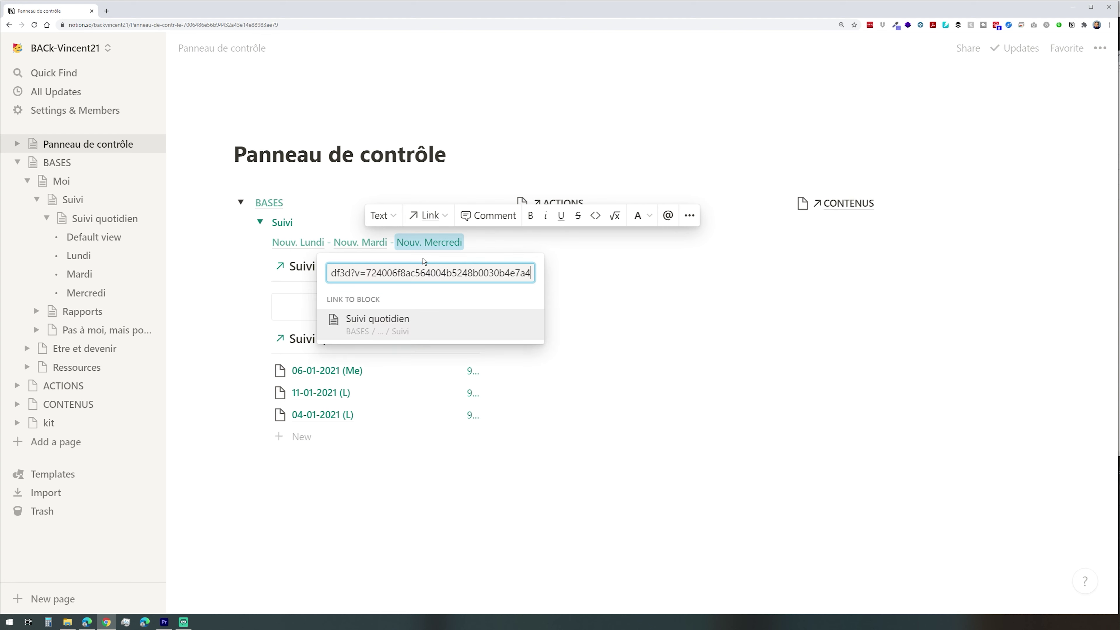
pyautogui.click(379, 331)
pyautogui.click(506, 295)
# Test the Nouv. Mardi and Nouv. Mercredi links from the Panneau de contrôle page.
pyautogui.click(368, 246)
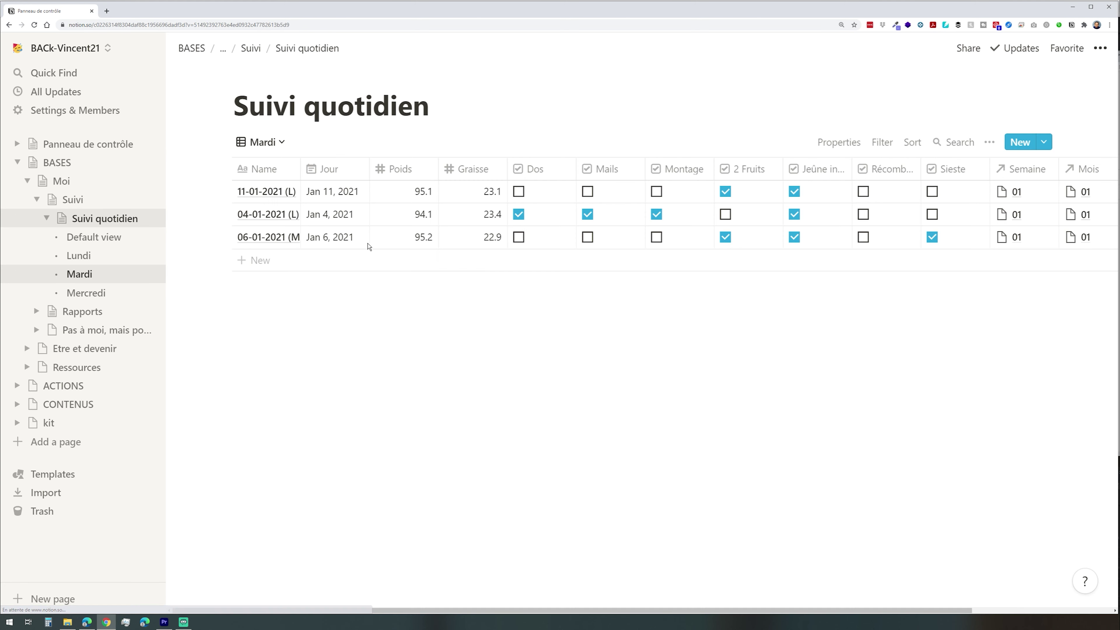
pyautogui.click(52, 145)
pyautogui.click(430, 244)
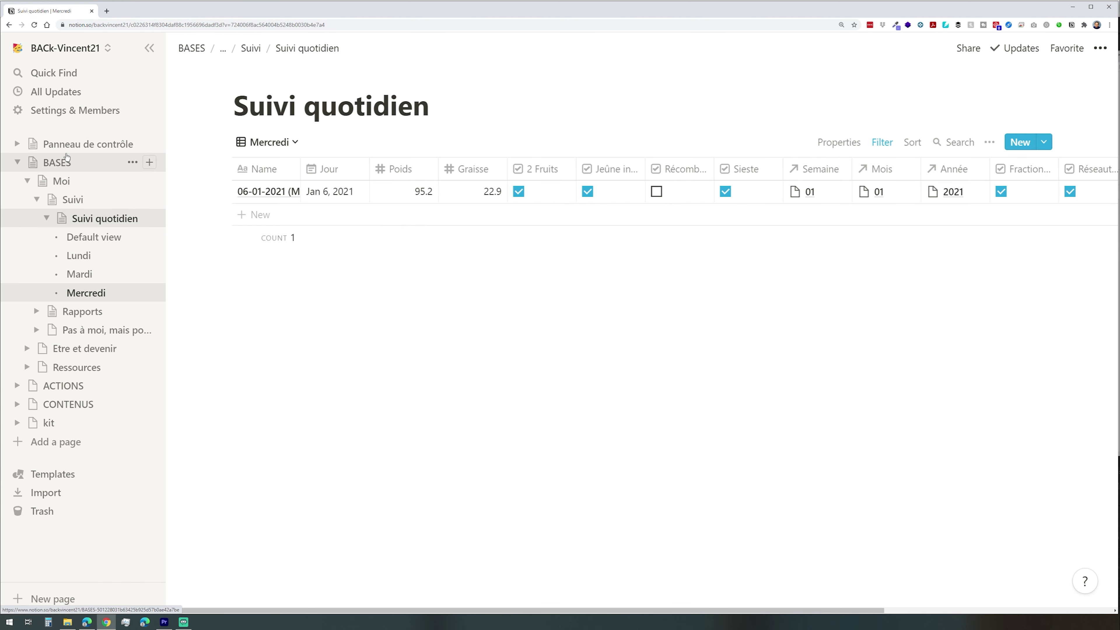
# Open the Suivi quotidien database from the Panneau de contrôle page and switch it to the Default view.
pyautogui.click(72, 200)
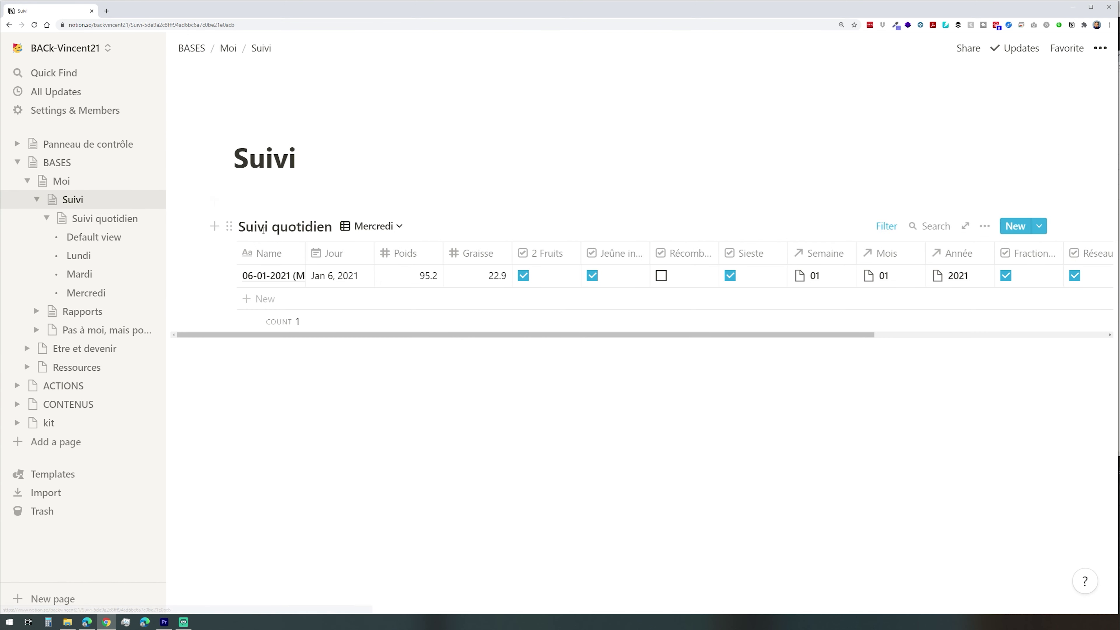
pyautogui.click(61, 150)
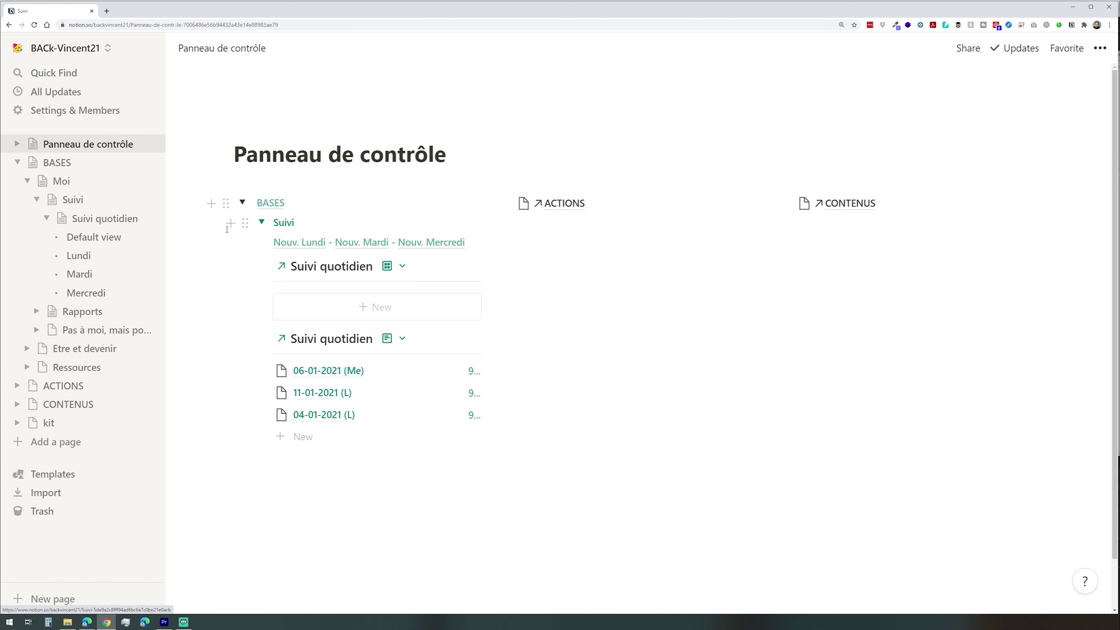
pyautogui.click(337, 266)
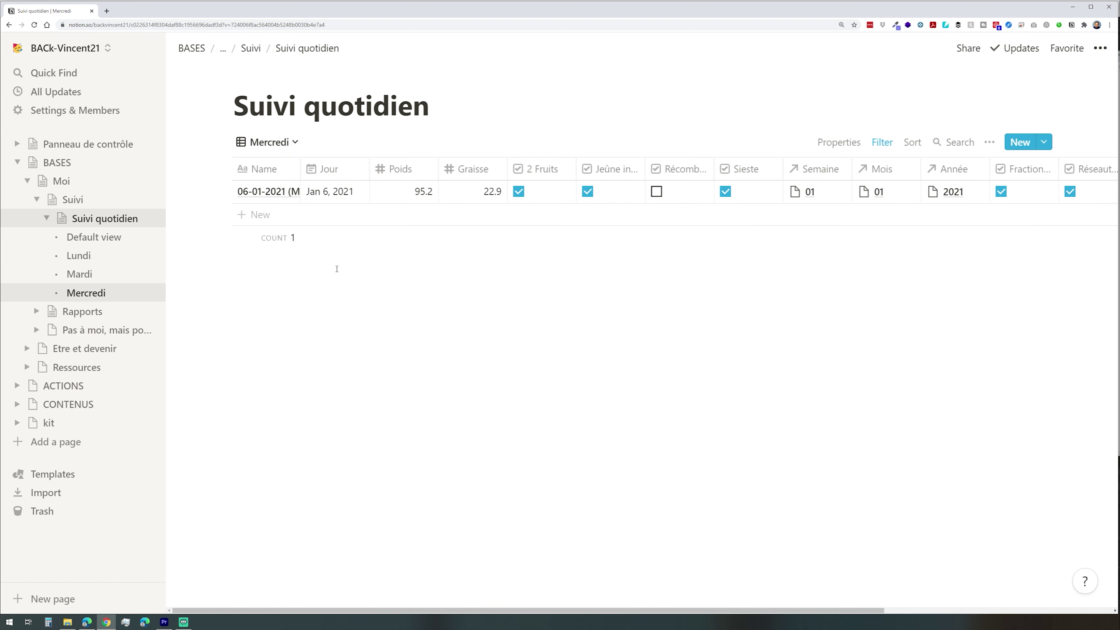
pyautogui.click(269, 141)
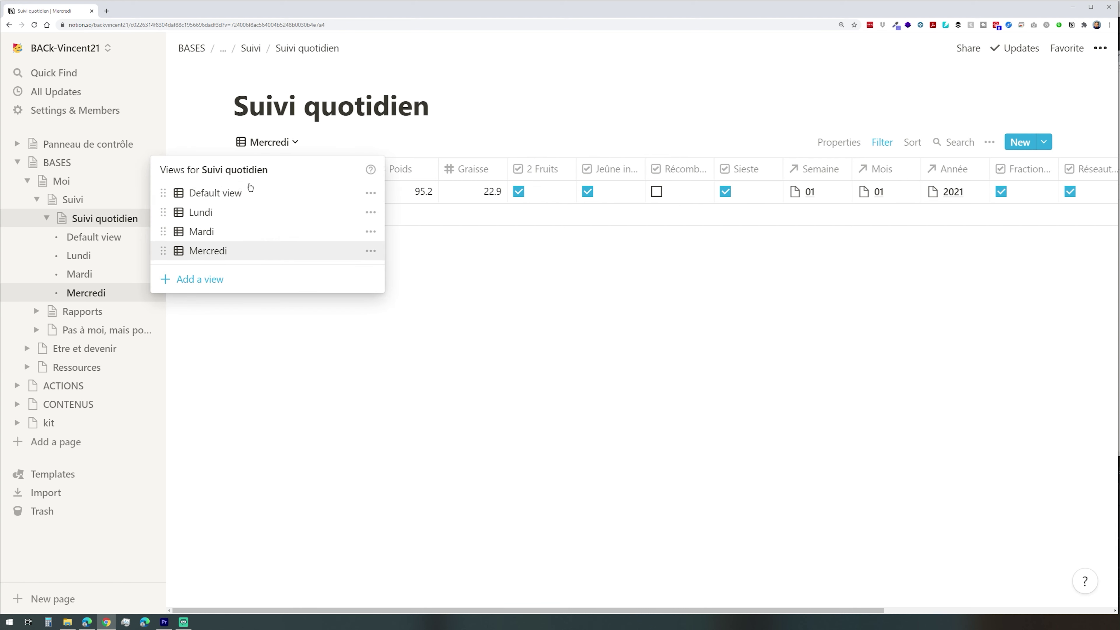
pyautogui.click(250, 191)
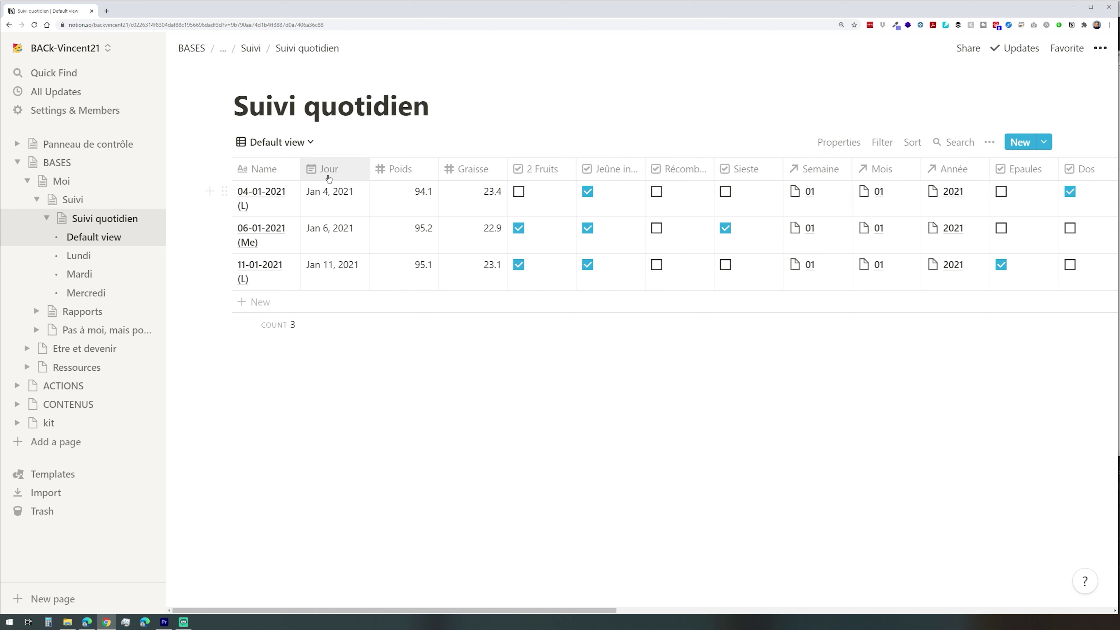
# Sort the Default view by Jour in descending order.
pyautogui.click(990, 143)
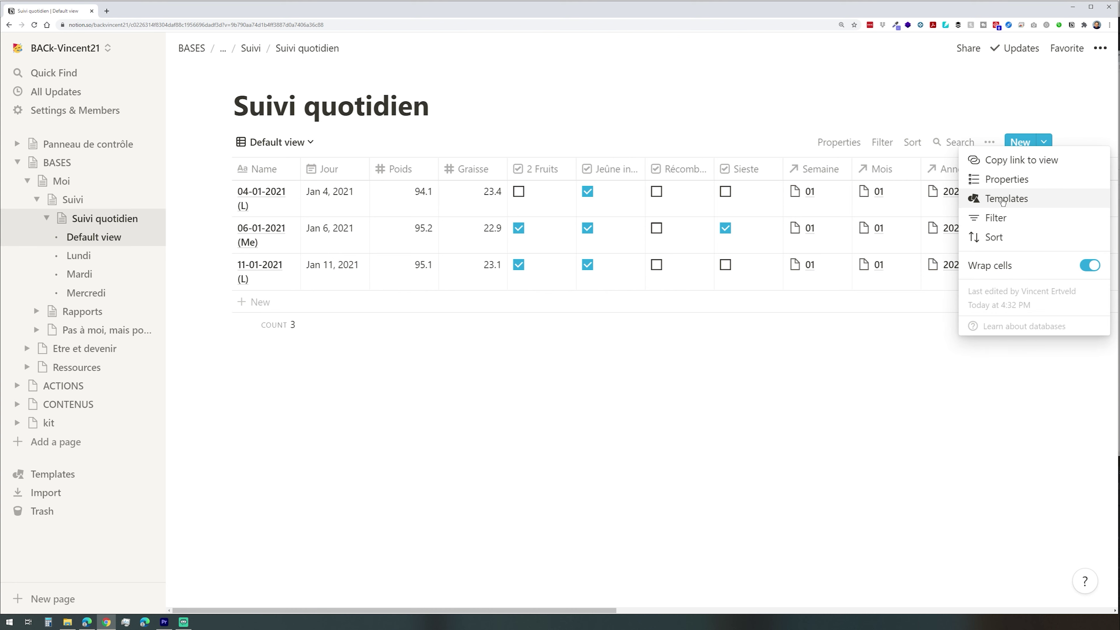
pyautogui.click(1000, 243)
pyautogui.click(823, 266)
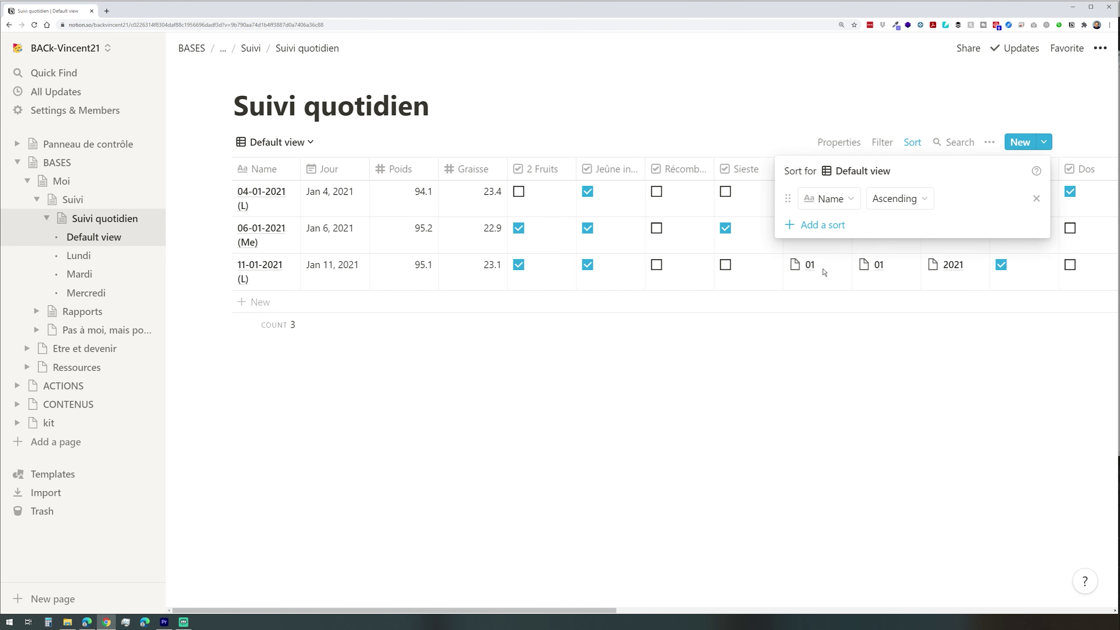
pyautogui.click(829, 199)
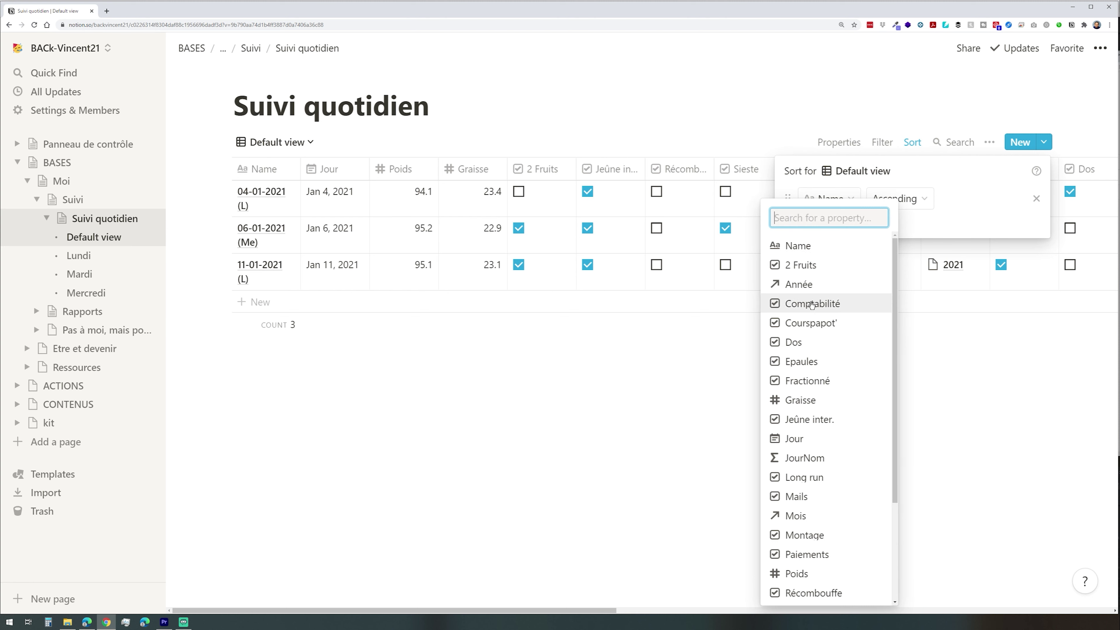
pyautogui.click(811, 435)
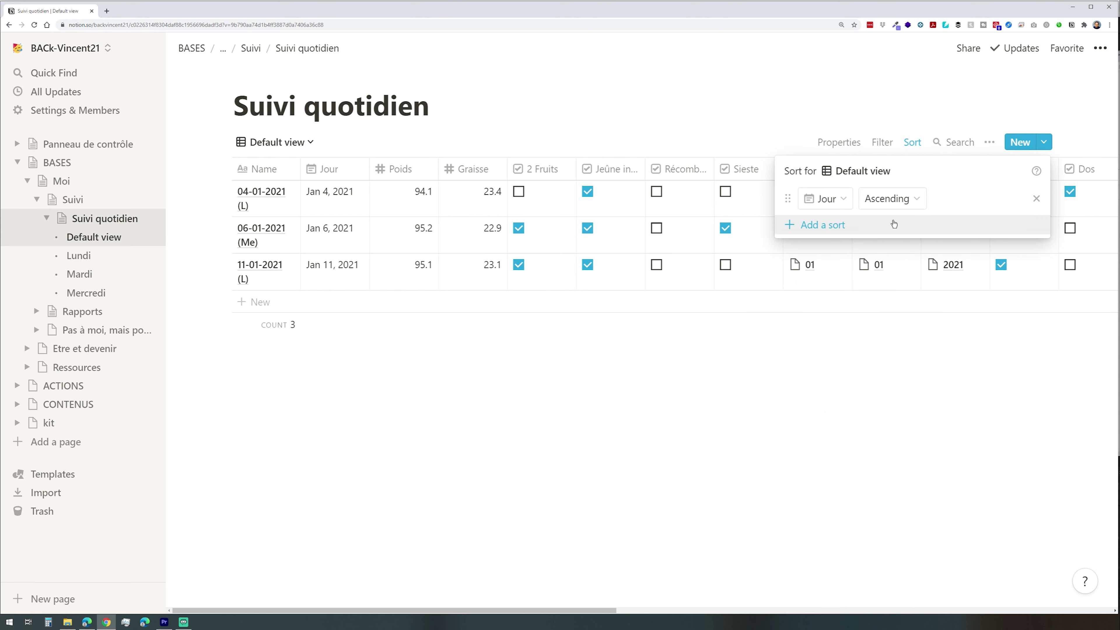
pyautogui.click(892, 200)
pyautogui.click(875, 242)
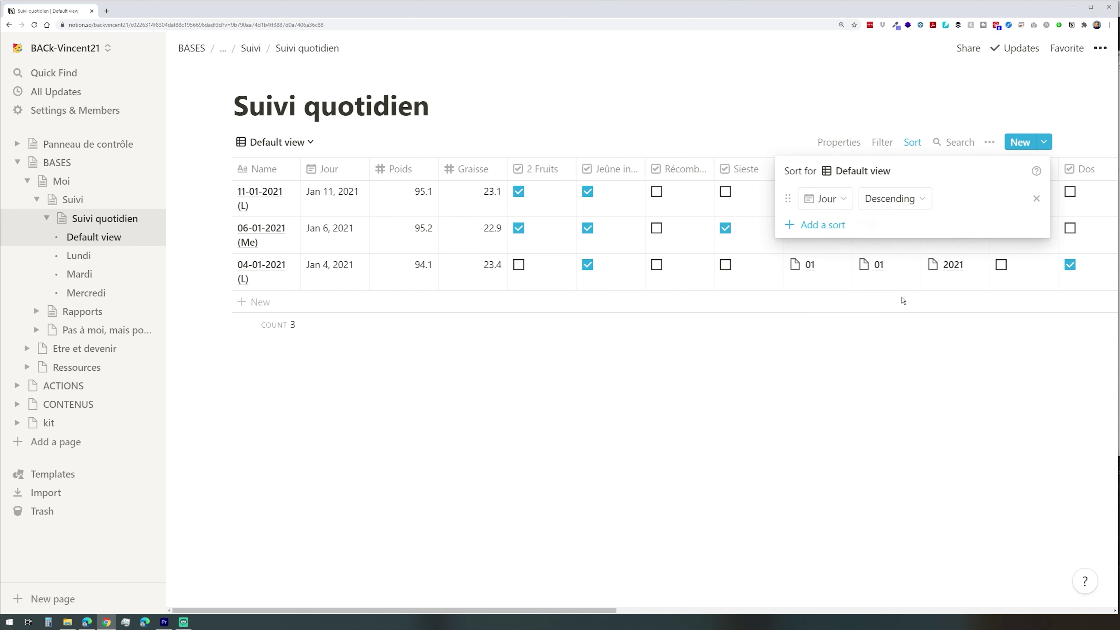
pyautogui.click(900, 352)
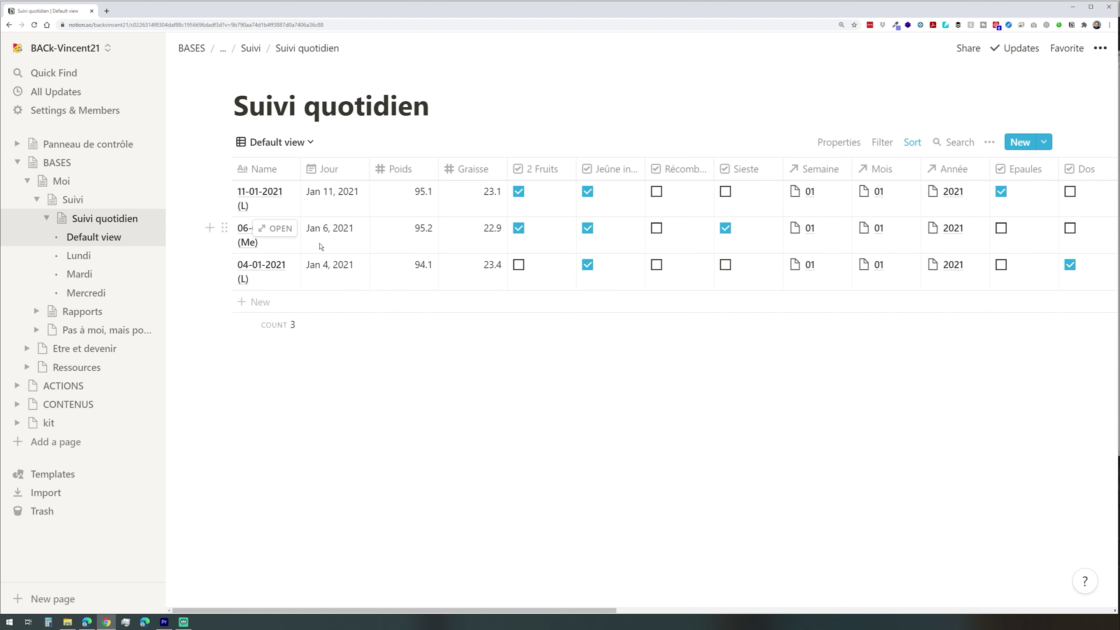